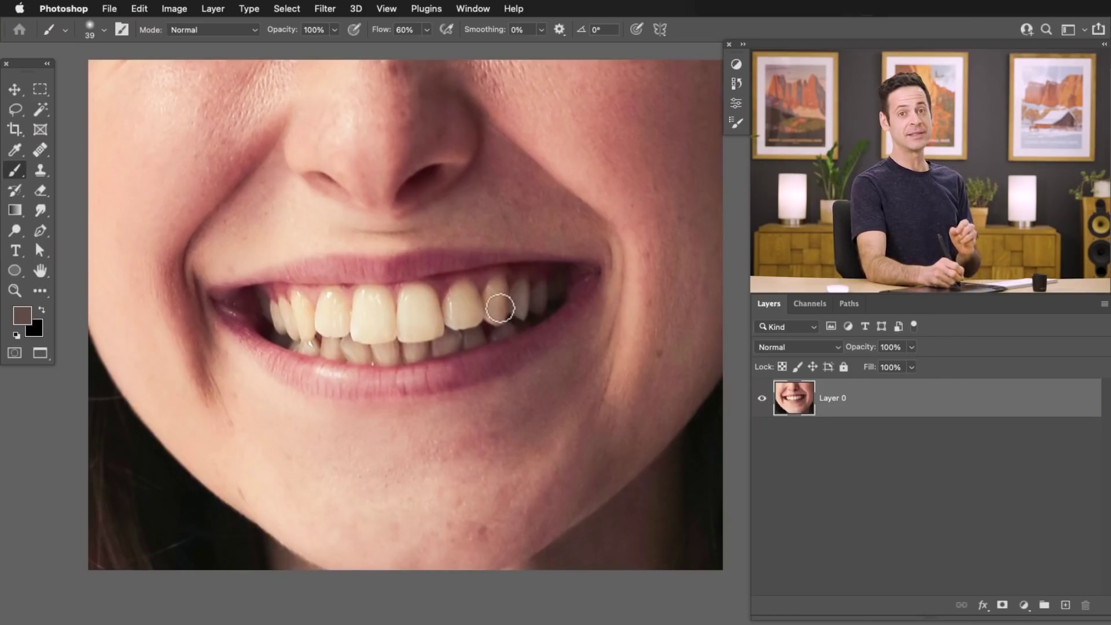
- Open Select > Color Range and sample the teeth colour from the photo
left_click(286, 9)
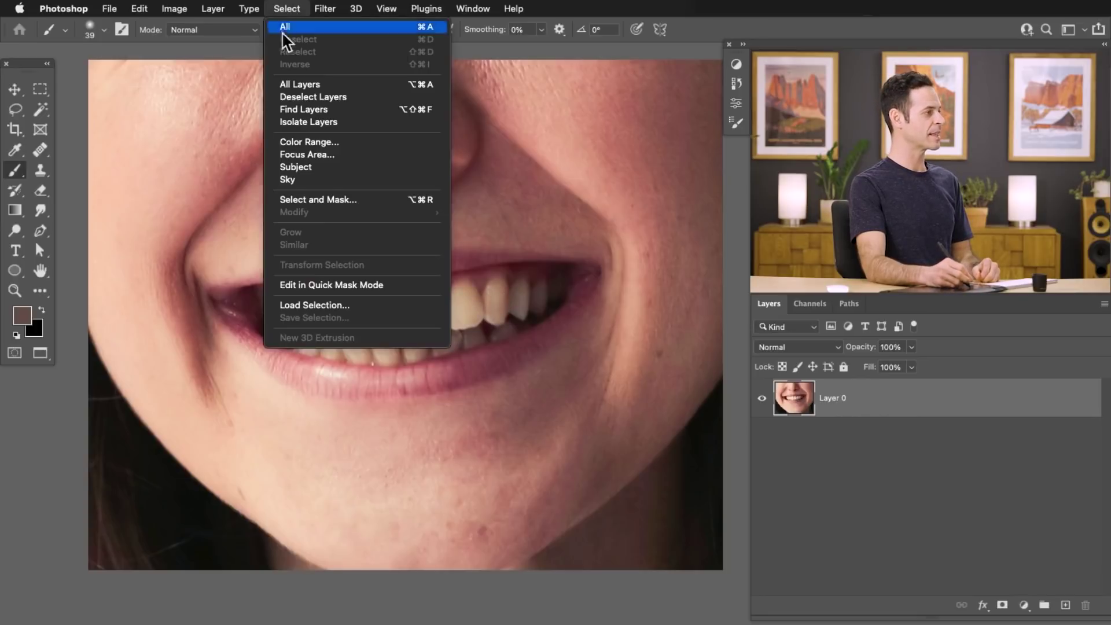
left_click(322, 142)
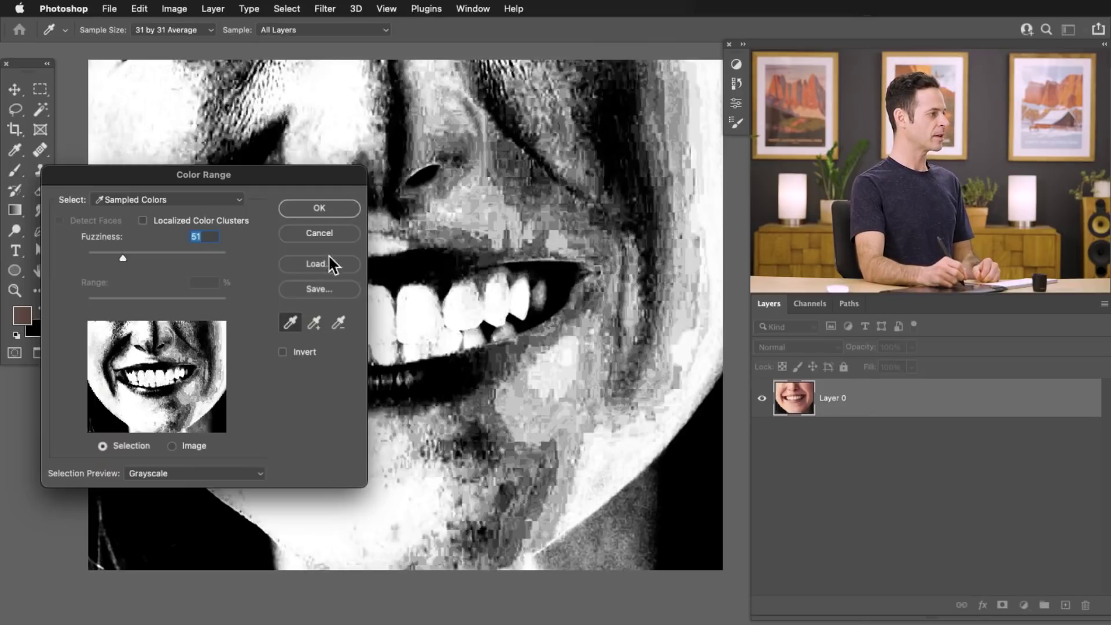
left_click(290, 324)
left_click(497, 202)
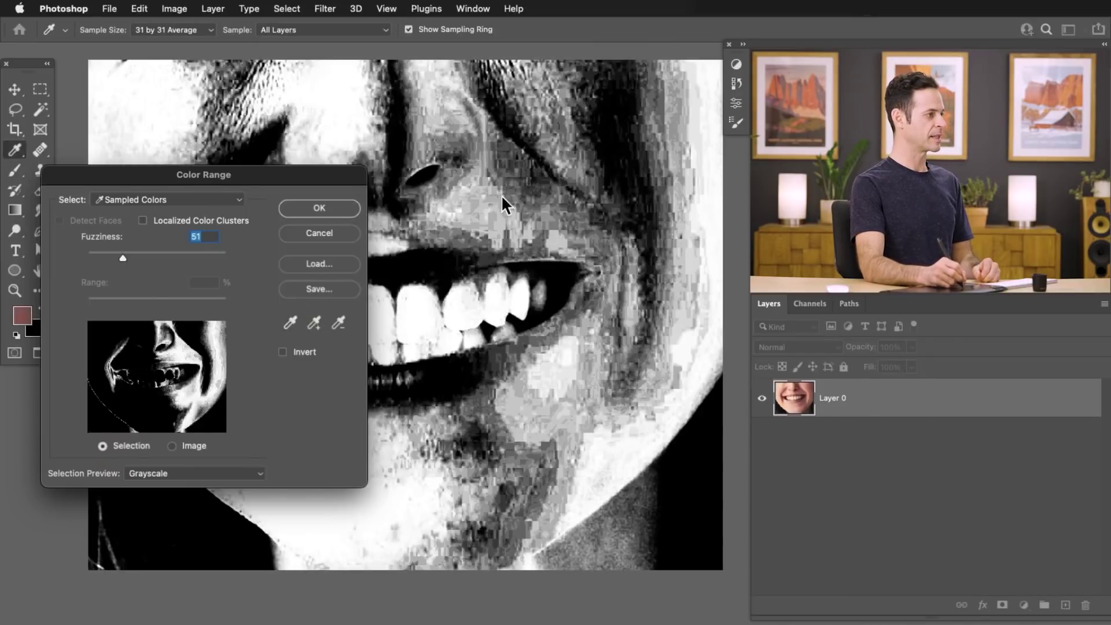
left_click(575, 369)
left_click(475, 462)
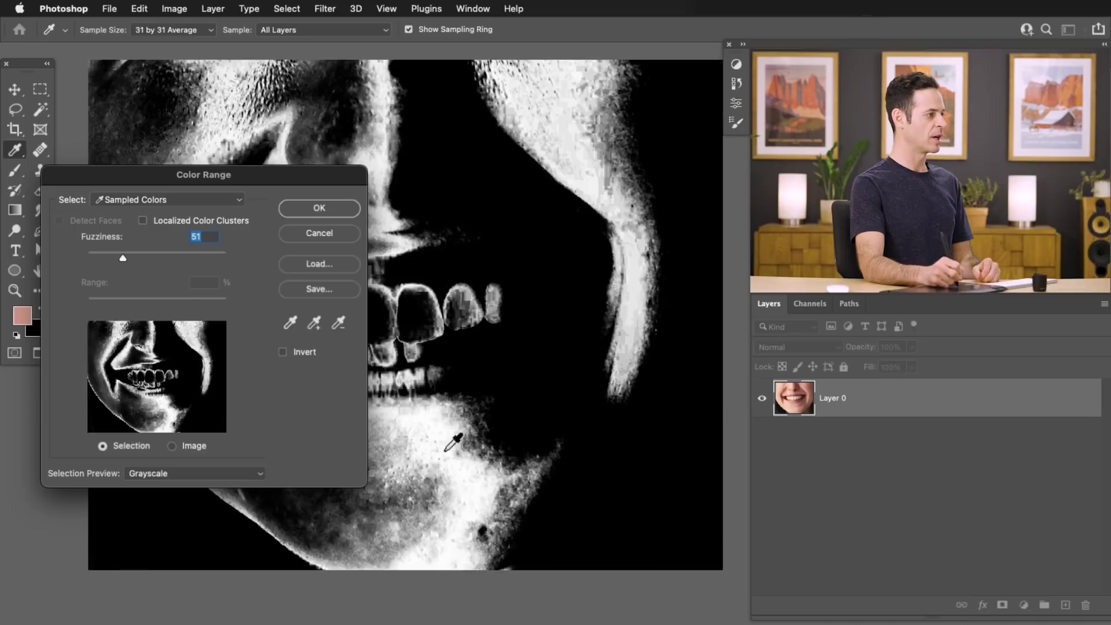
left_click(454, 220)
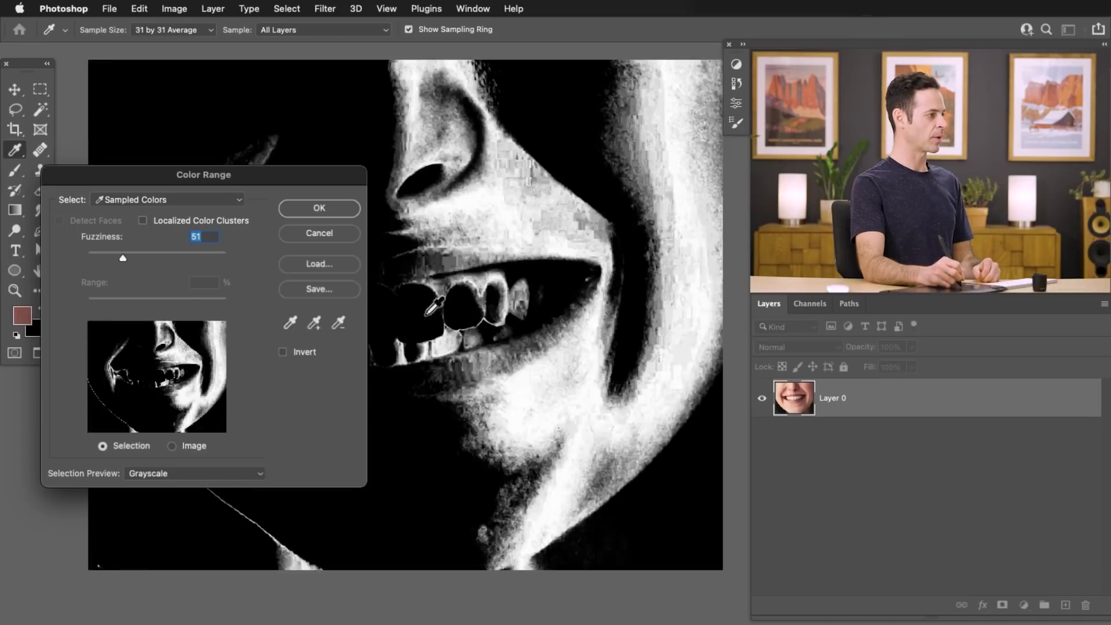
left_click(427, 315)
- Add the remaining teeth, including the darker side tooth, to the colour range sample
left_click_drag(439, 347, 571, 372)
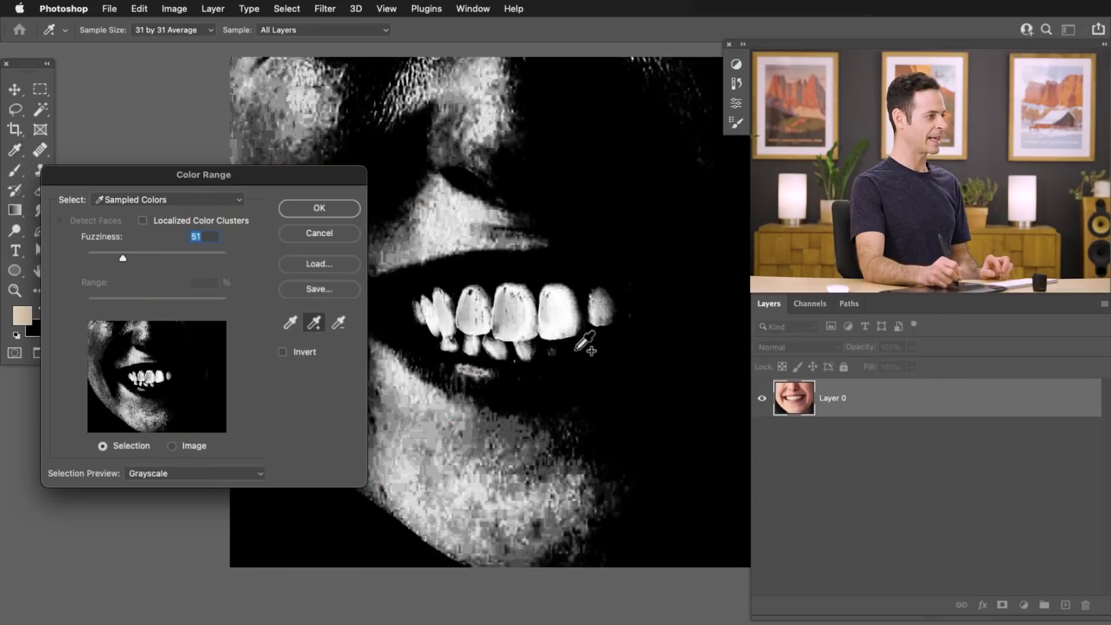
left_click(615, 312)
left_click(633, 306)
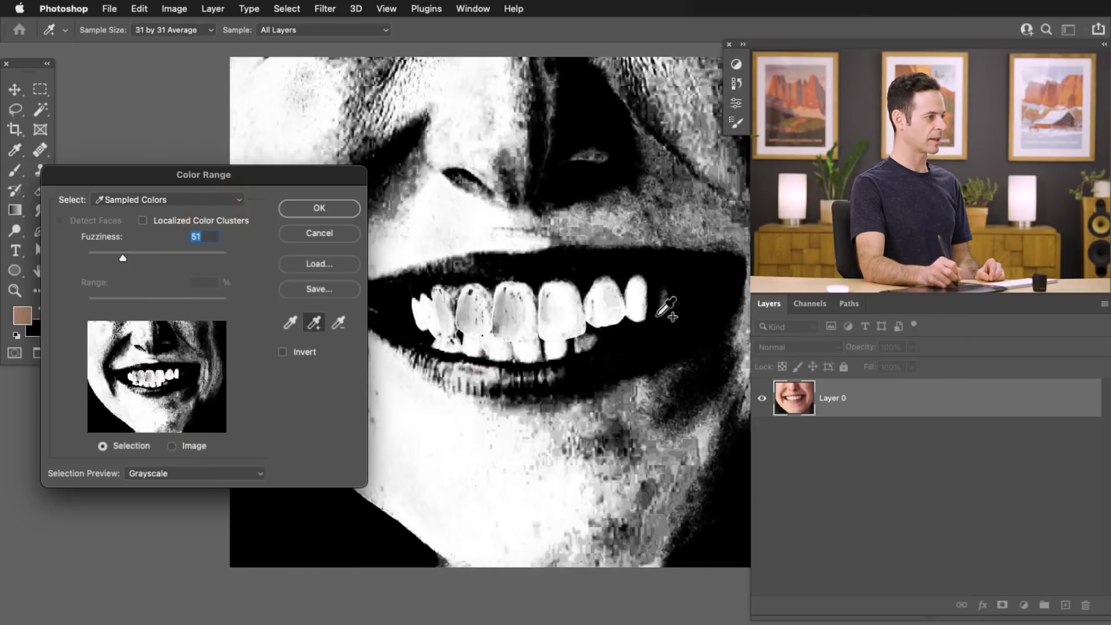
left_click(658, 312)
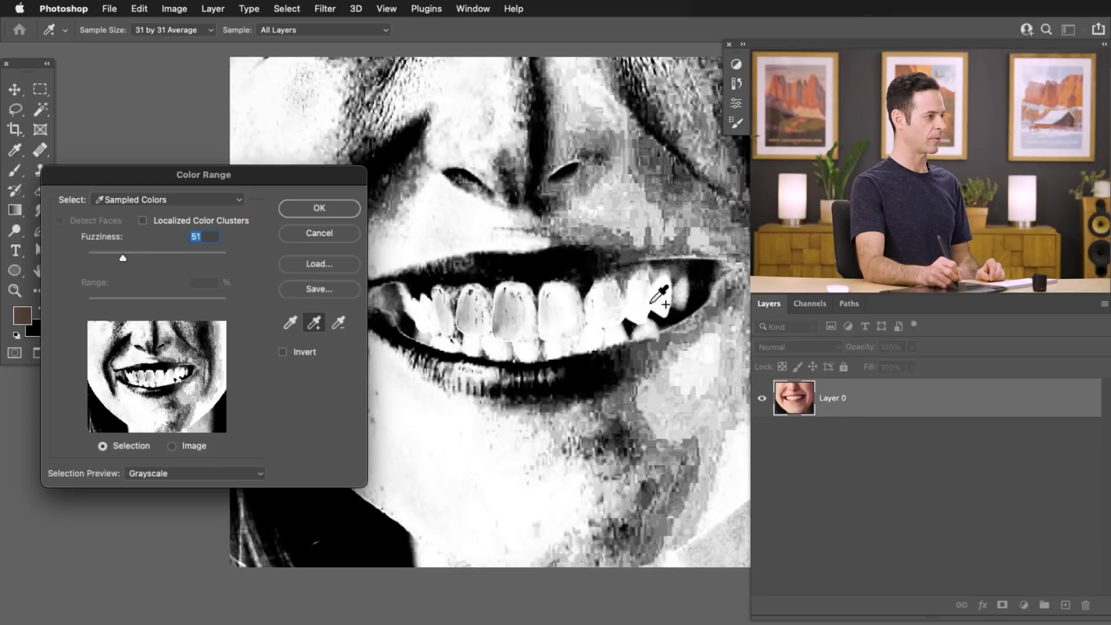
left_click(511, 314)
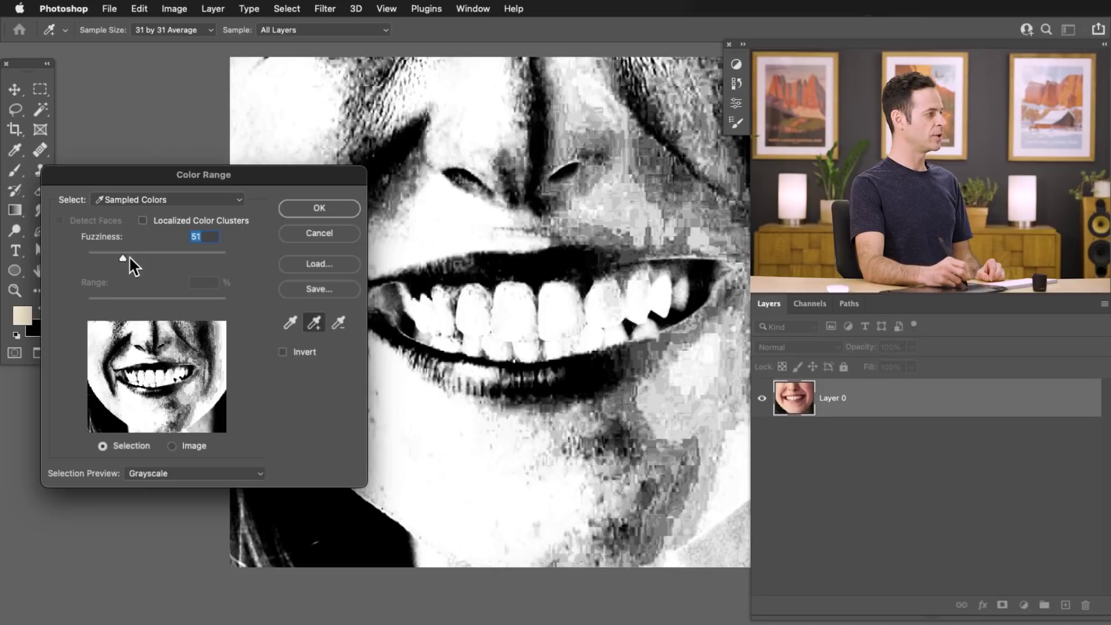
- Set Fuzziness to 49 with the Grayscale preview and accept the teeth selection
mouse_move(130, 256)
left_mouse_down()
mouse_move(151, 255)
mouse_move(122, 255)
left_mouse_up()
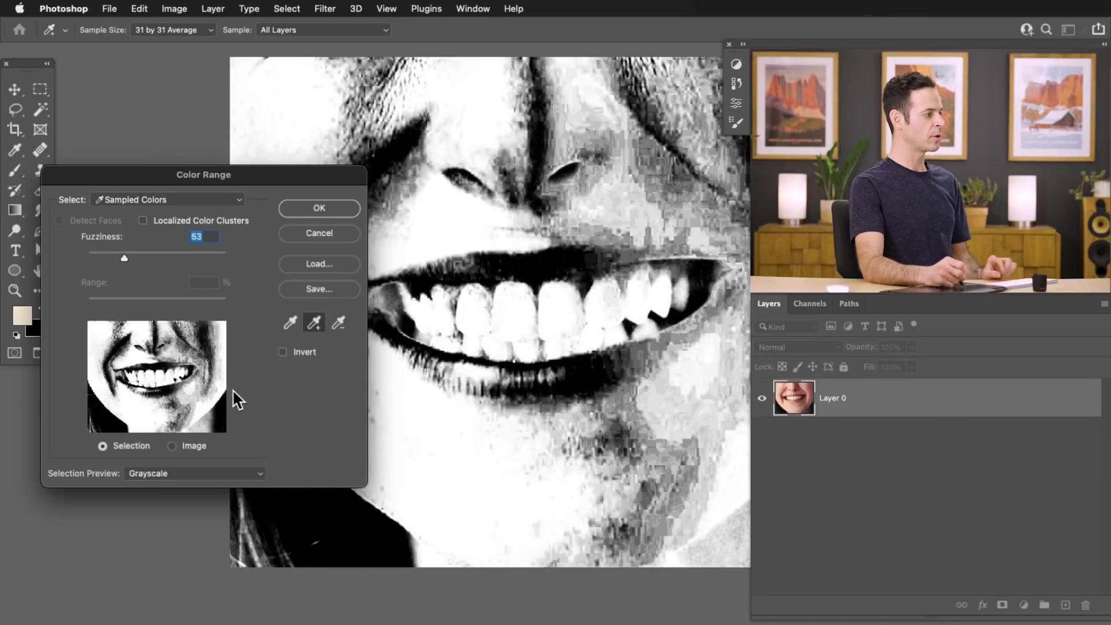
left_click(176, 471)
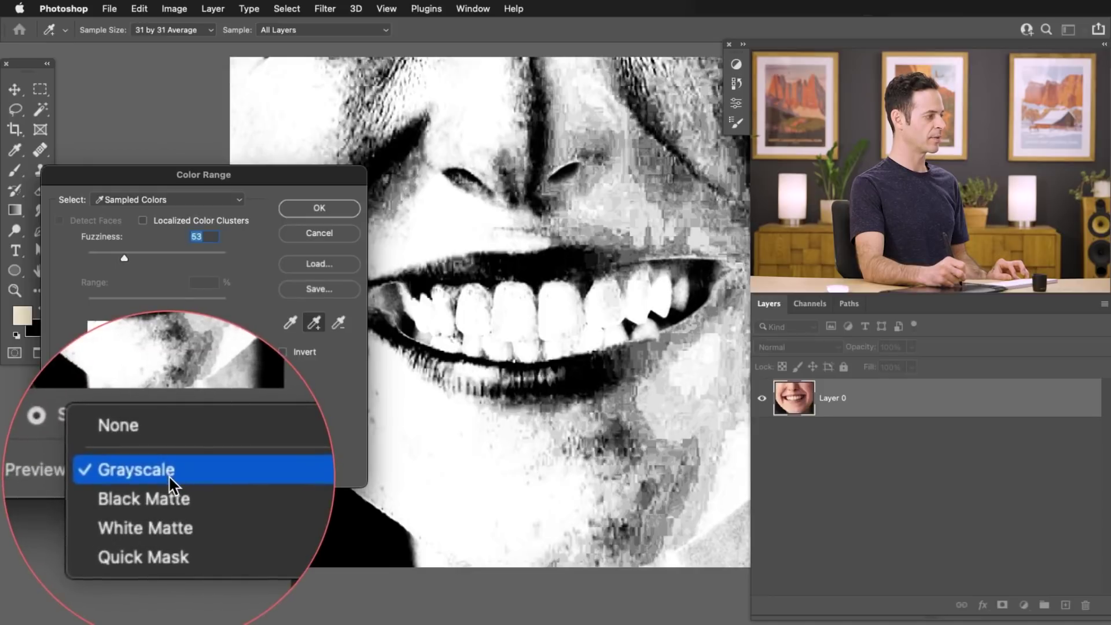
left_click(177, 473)
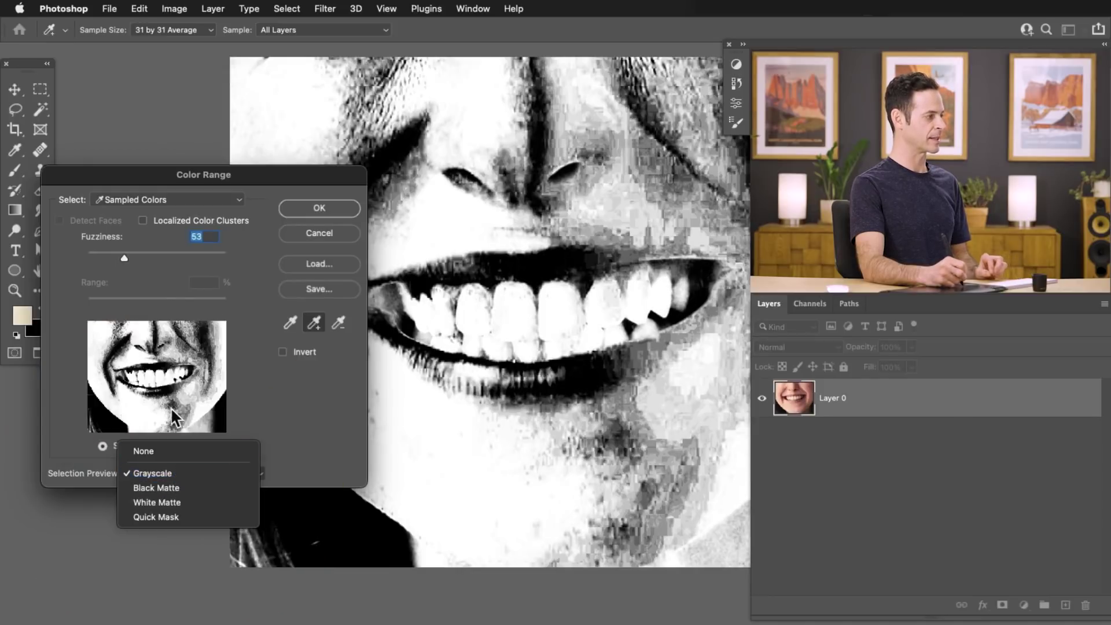
mouse_move(125, 253)
left_mouse_down()
mouse_move(113, 253)
mouse_move(137, 252)
left_mouse_up()
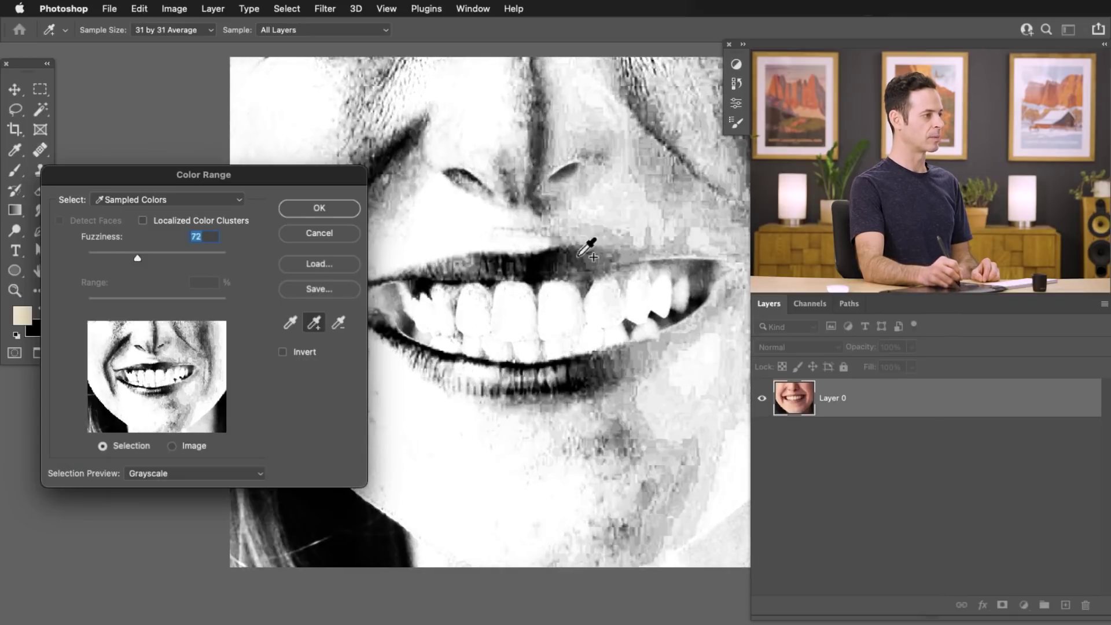
left_click_drag(135, 254, 120, 251)
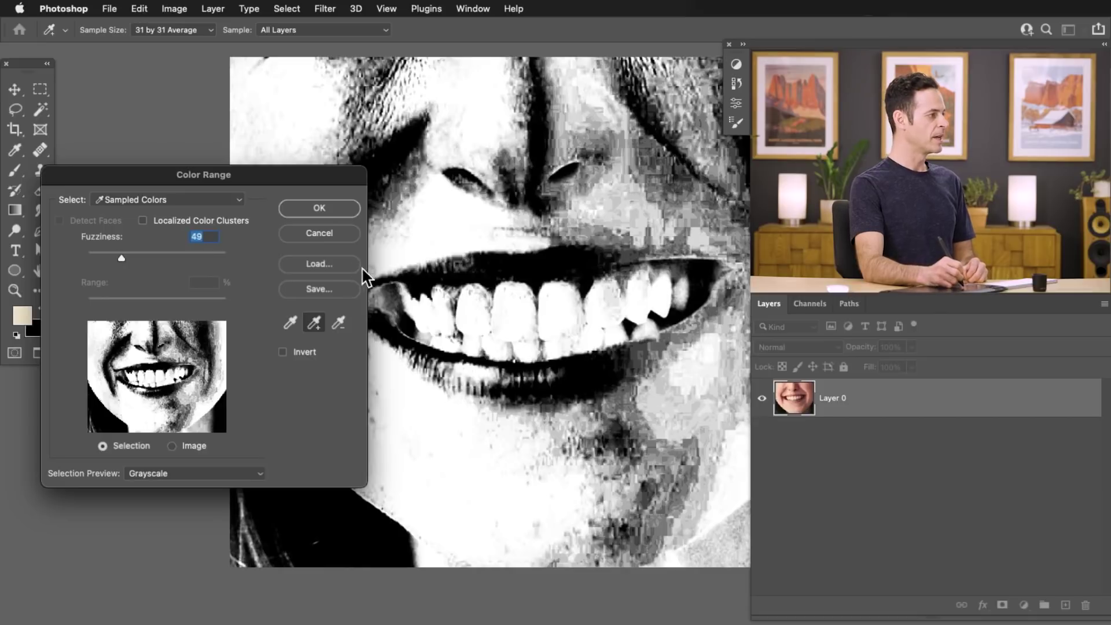
left_click(338, 212)
- Add a Hue/Saturation 1 adjustment layer above Layer 0, masked to the selected teeth
key("b")
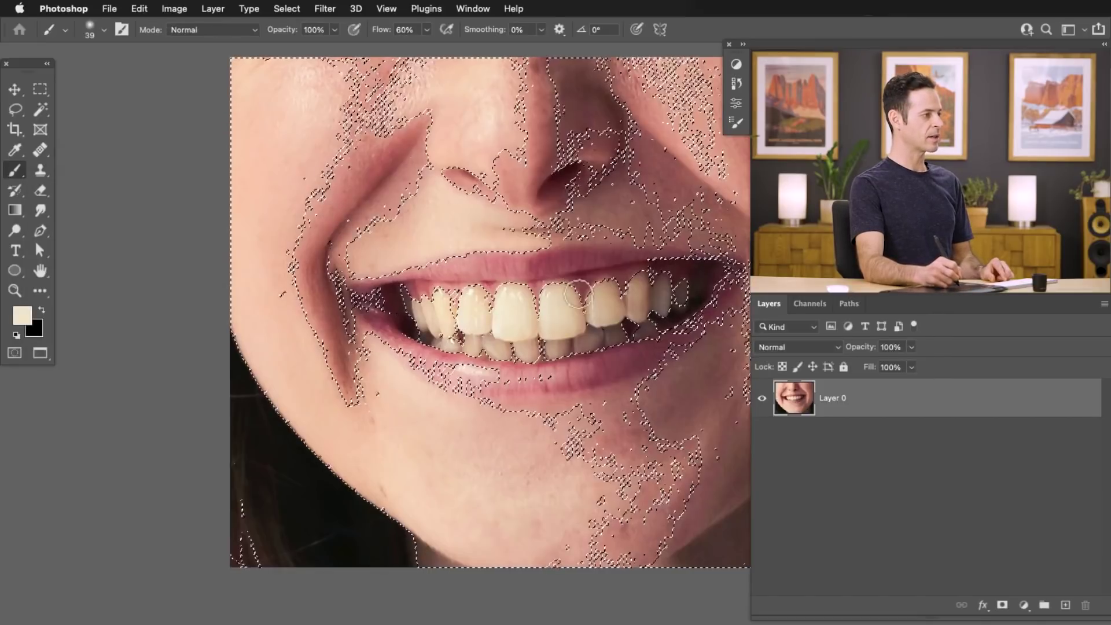
left_click_drag(620, 349, 550, 347)
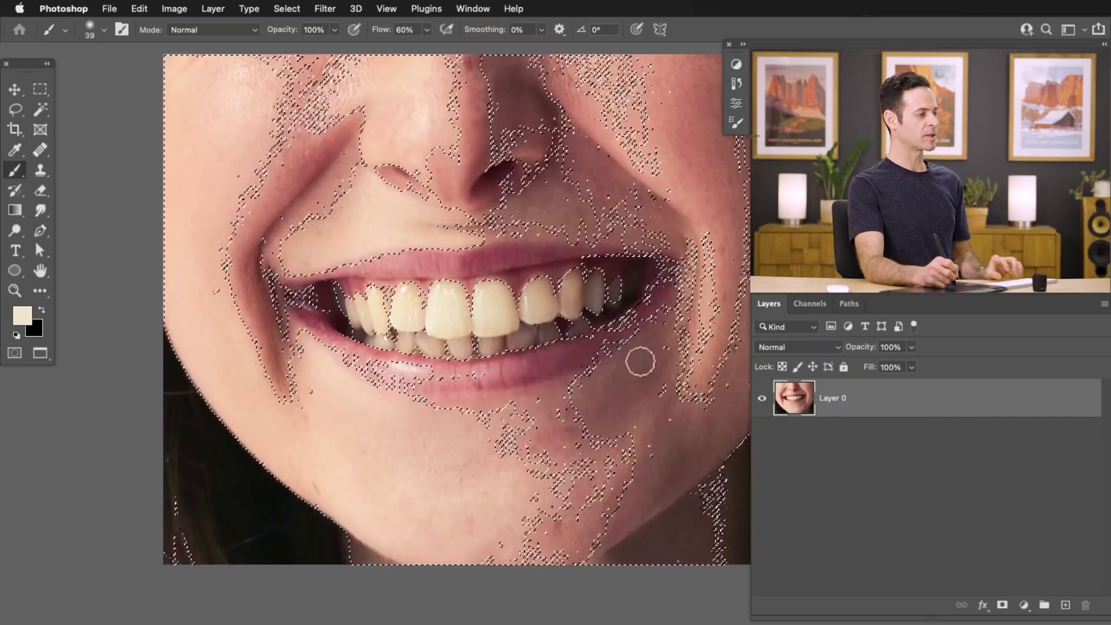
left_click(1024, 604)
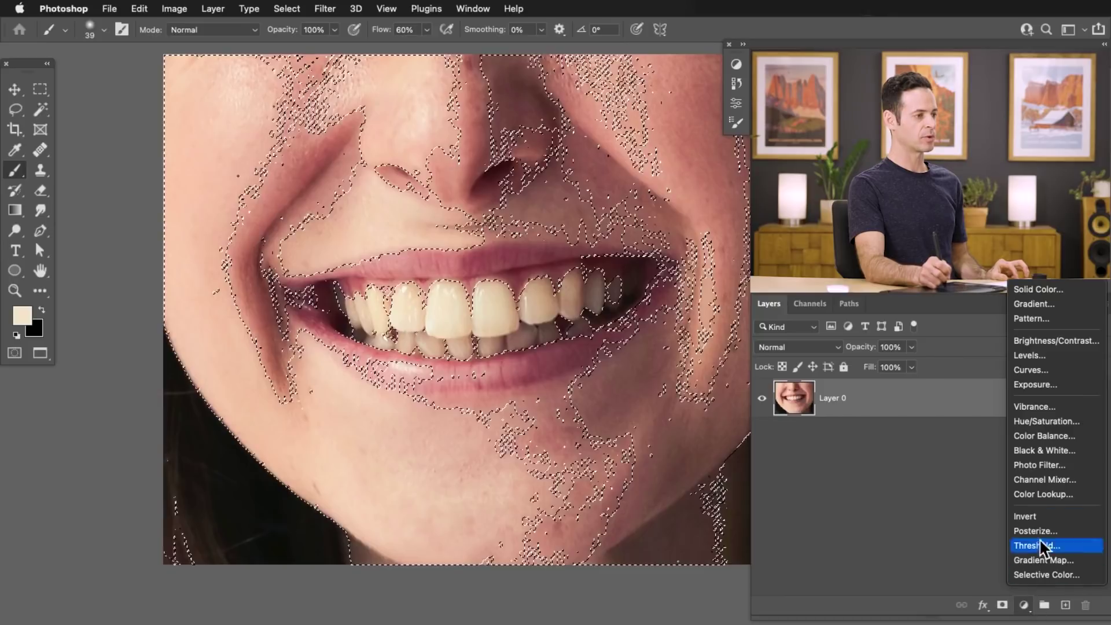
left_click(1047, 422)
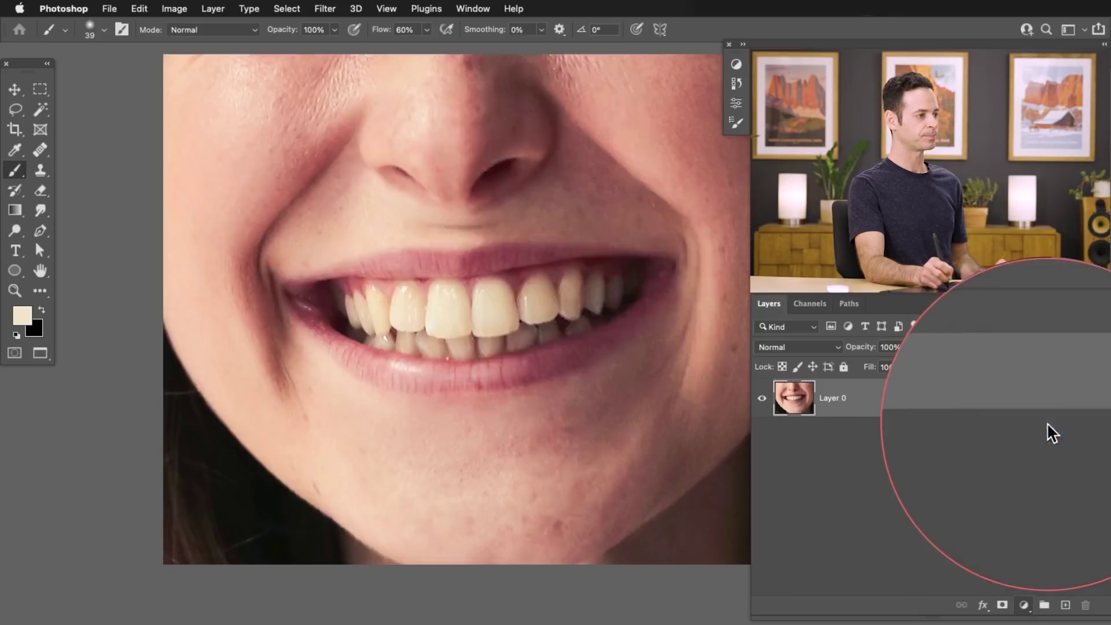
scroll(571, 472, "right", 5)
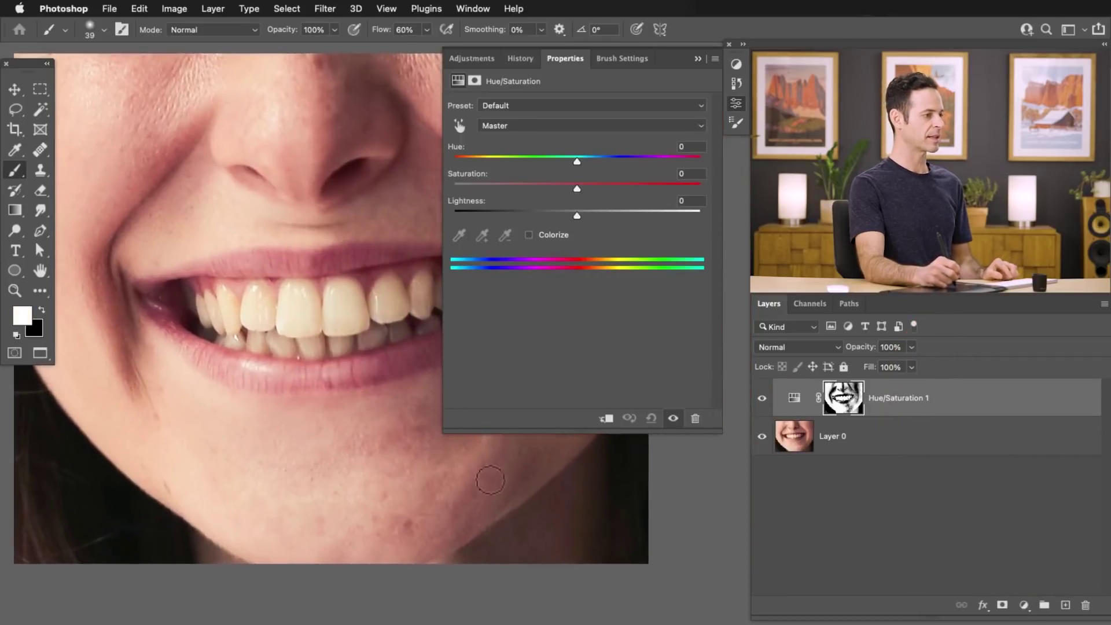
- Drop the Hue/Saturation Saturation to -100 and display its black-and-white layer mask
left_click(847, 405, "alt")
left_click(846, 405, "alt")
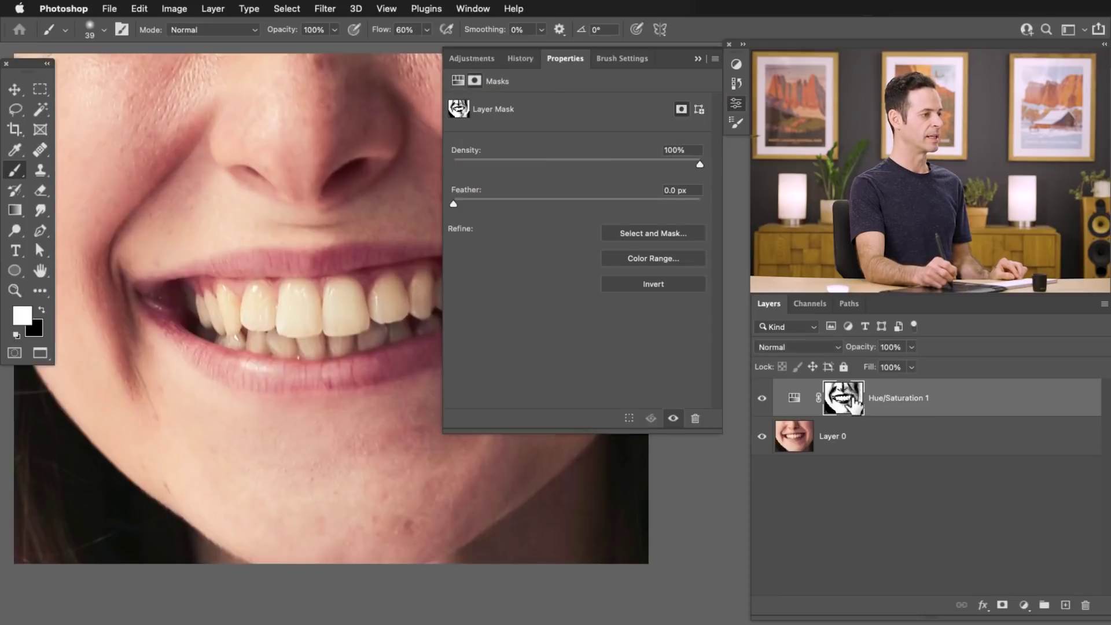
left_click(794, 398)
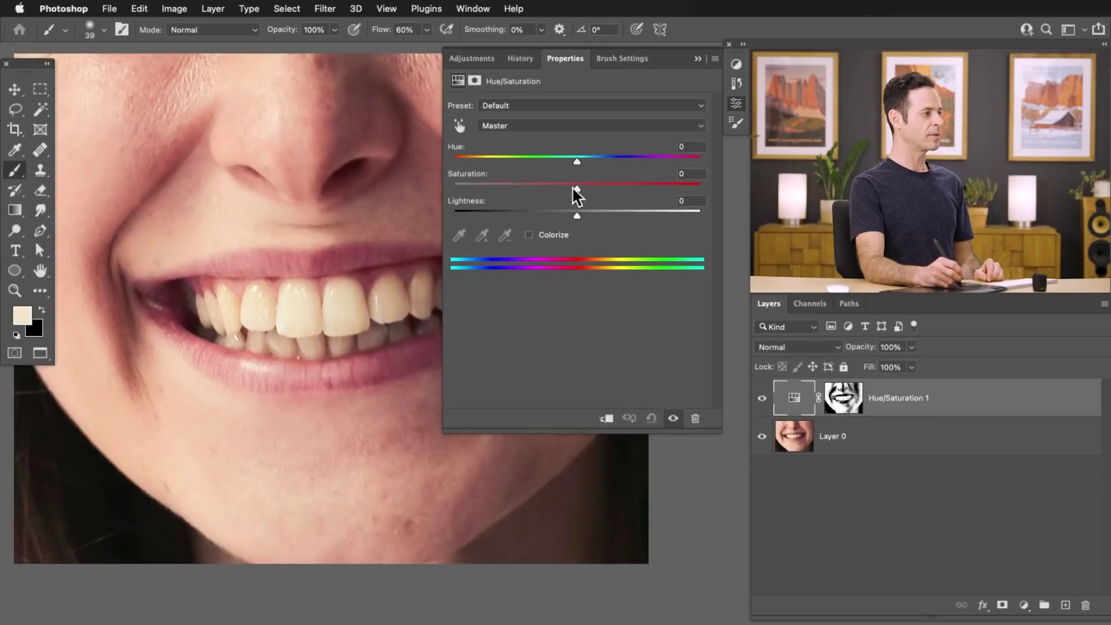
left_click_drag(573, 188, 434, 183)
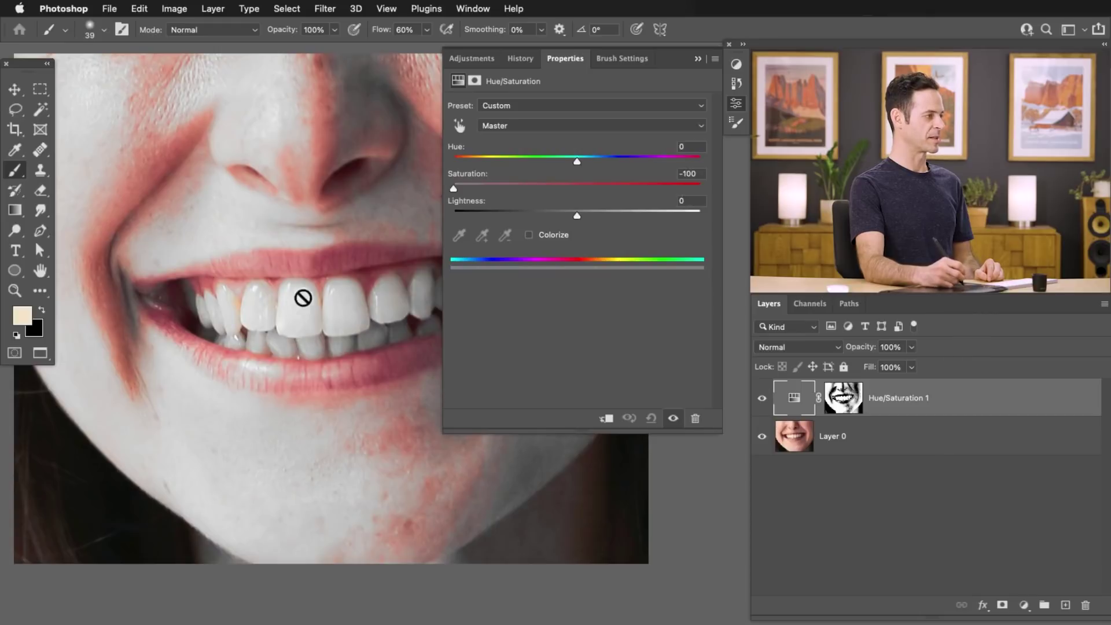
left_click(743, 102)
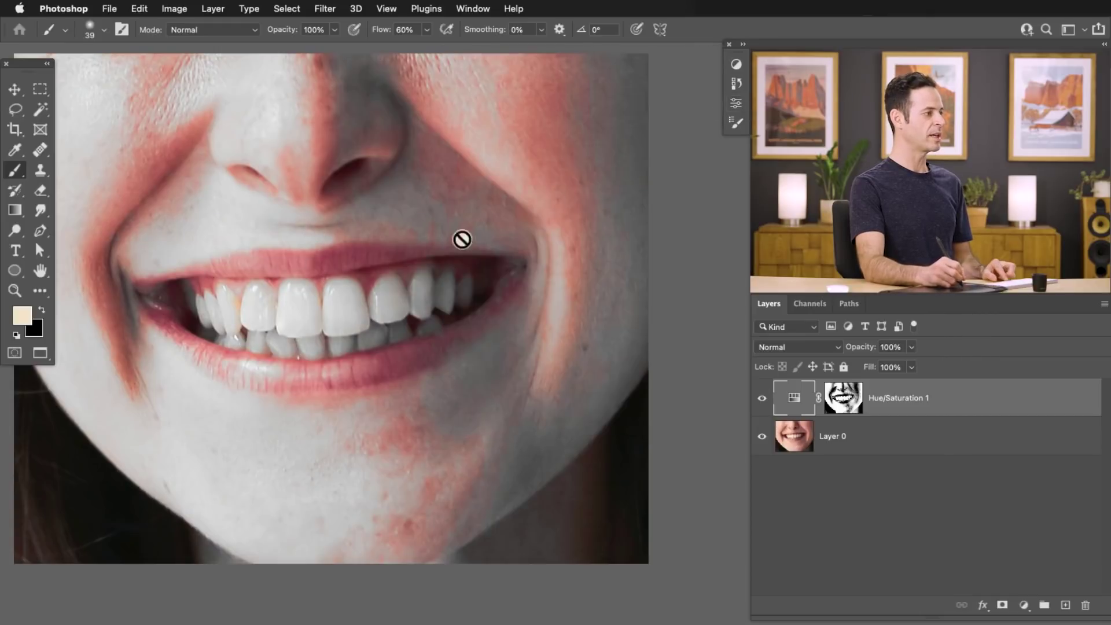
left_click_drag(390, 289, 486, 290)
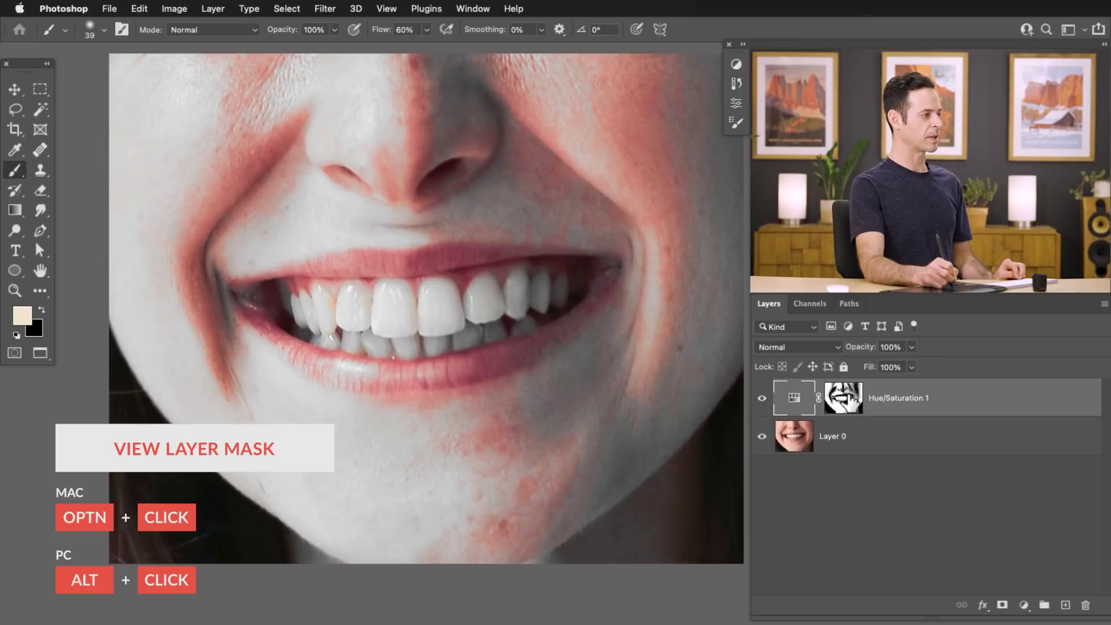
left_click(844, 397, "alt")
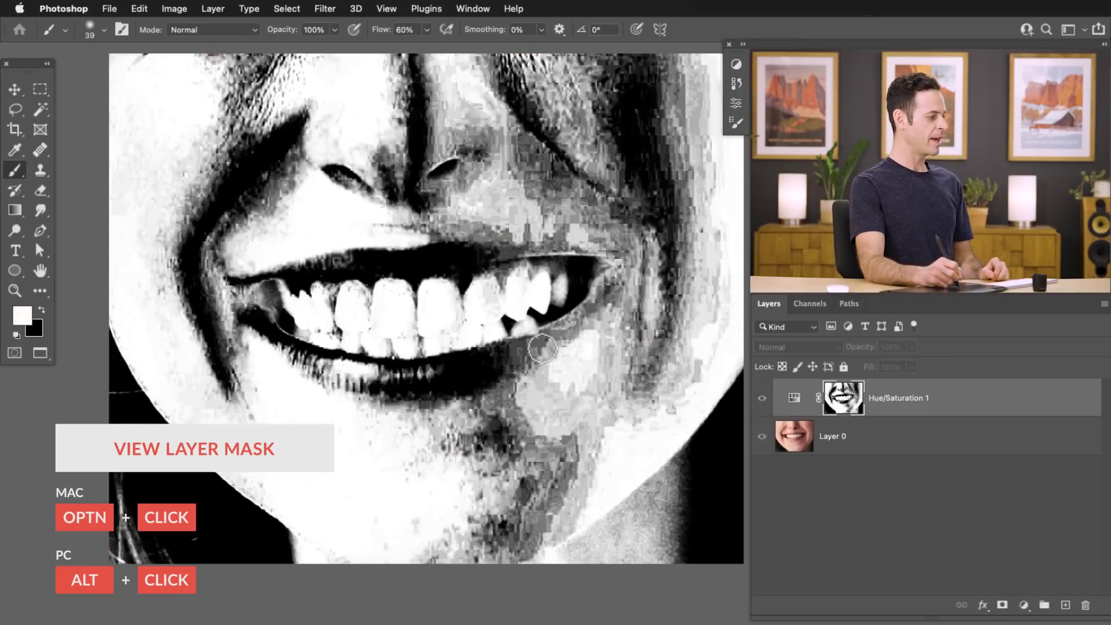
- Paint black into the mask over the lower lip, upper lip and left mouth corner
key("x")
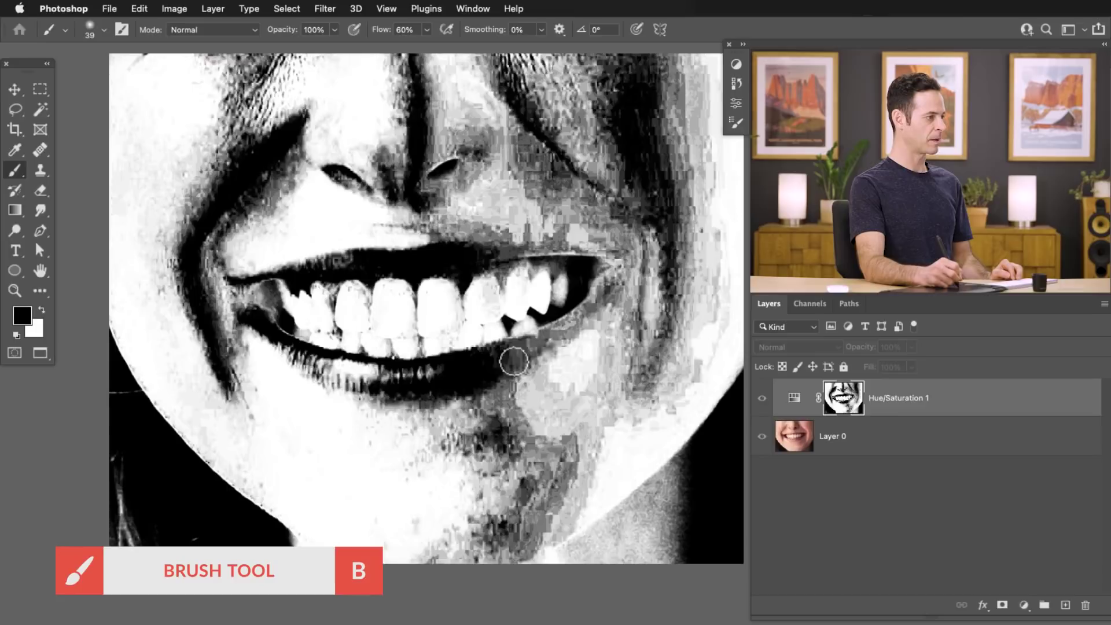
left_click_drag(524, 354, 521, 352)
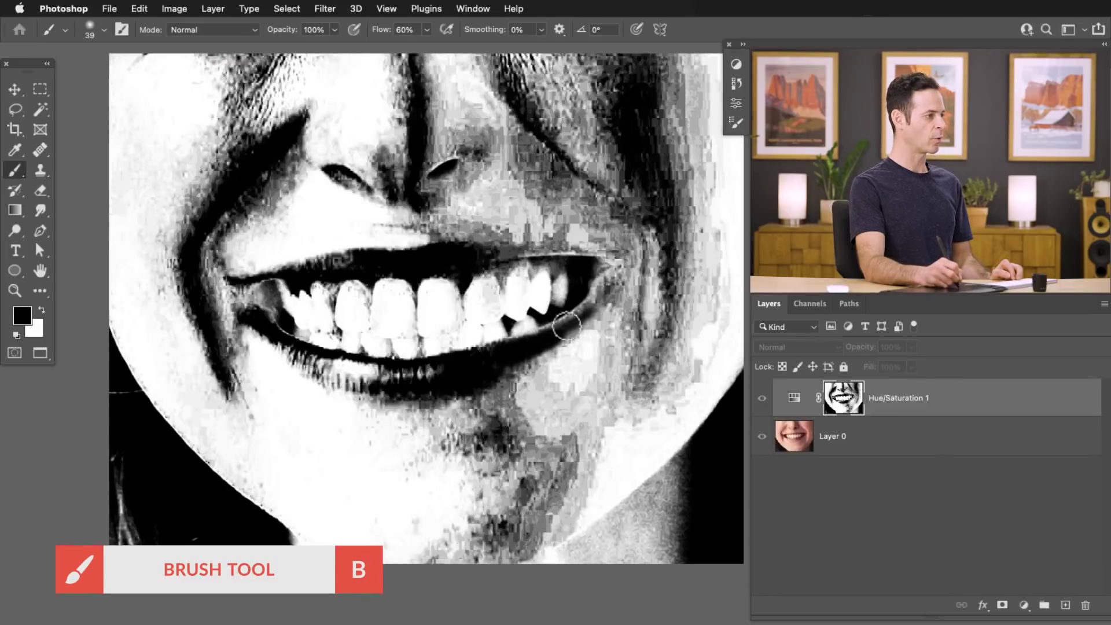
mouse_move(586, 302)
left_mouse_down()
mouse_move(551, 265)
mouse_move(551, 247)
mouse_move(322, 264)
left_mouse_up()
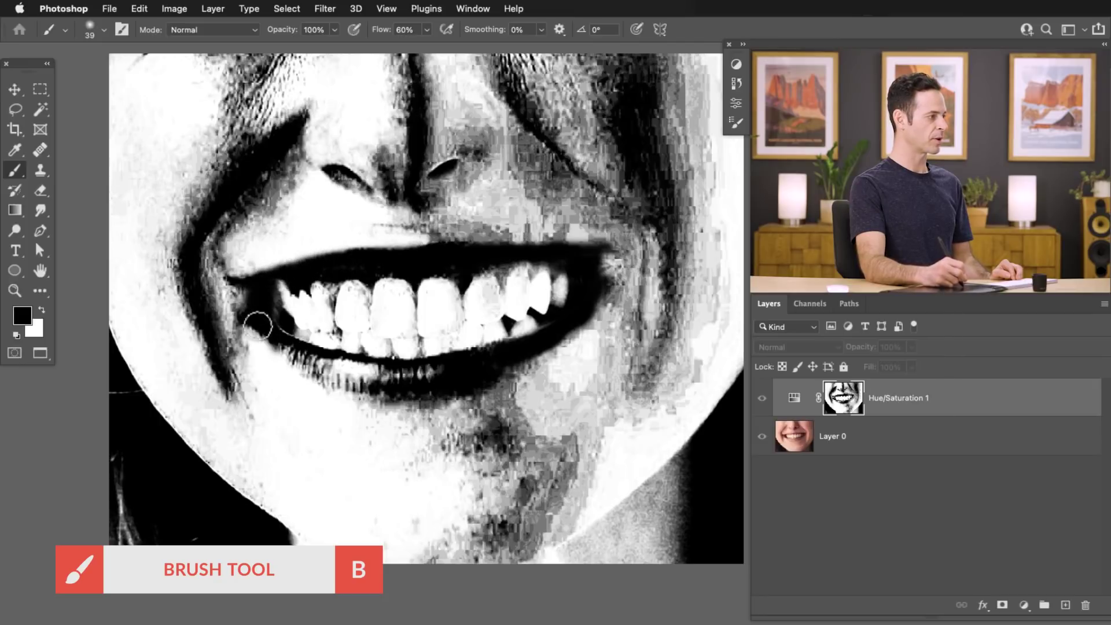
mouse_move(258, 325)
left_mouse_down()
mouse_move(284, 354)
mouse_move(354, 367)
left_mouse_up()
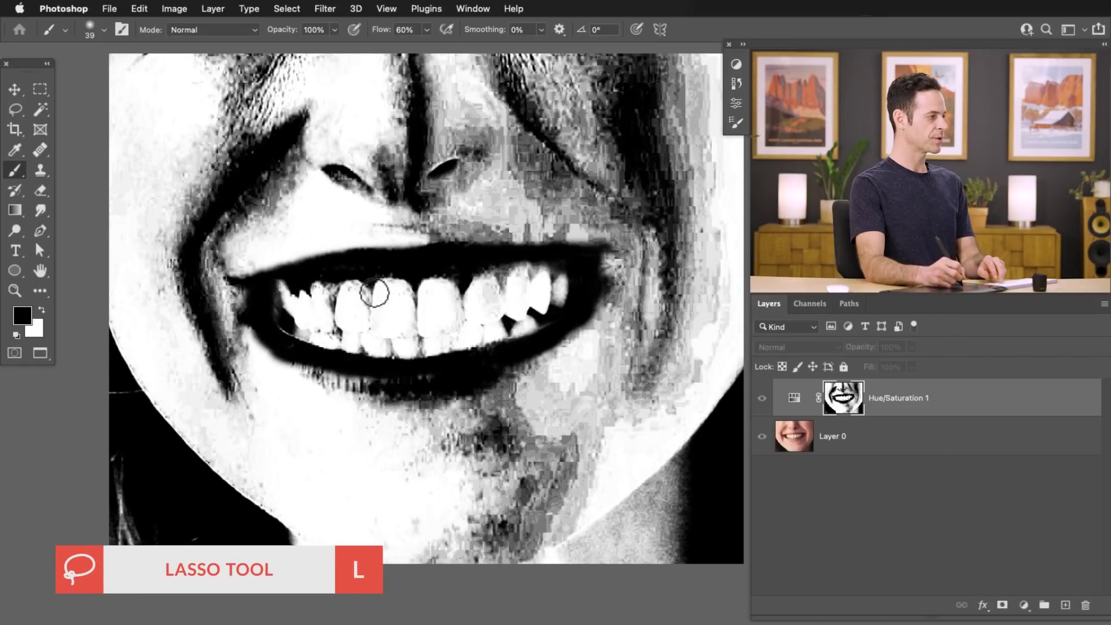
- Lasso an outline around the teeth and invert the selection
key("l")
left_click_drag(434, 259, 515, 253)
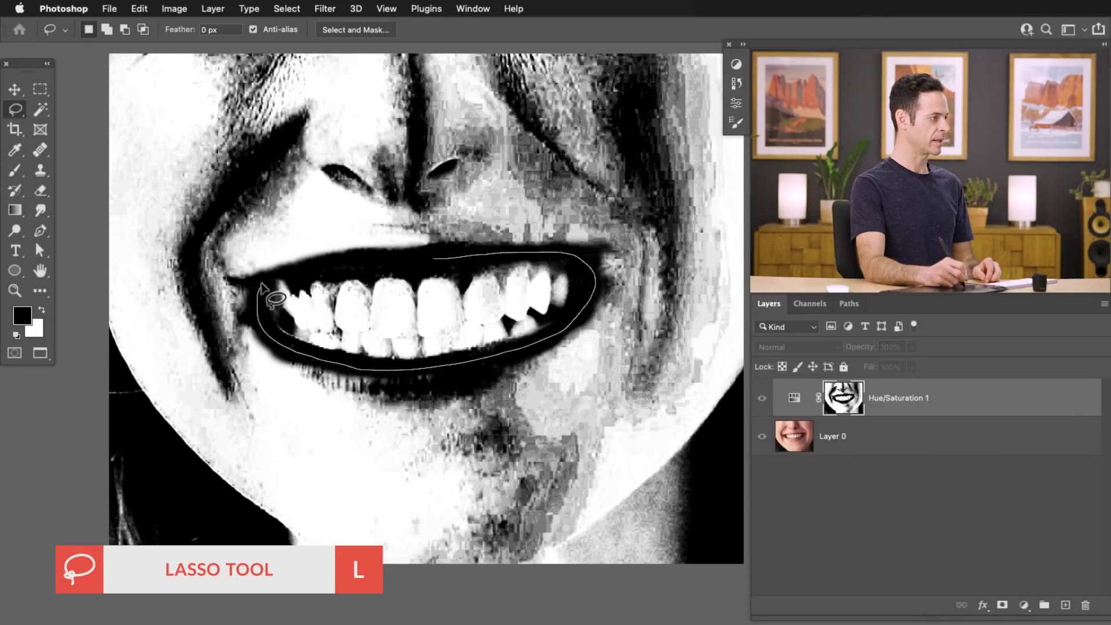
left_click_drag(372, 268, 387, 265)
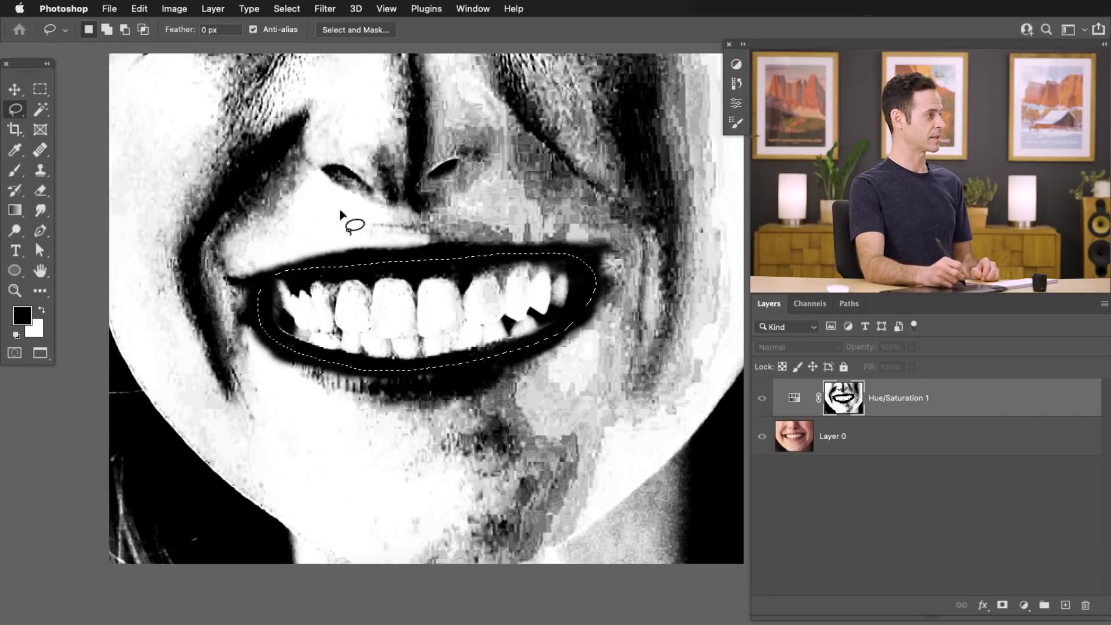
left_click(287, 8)
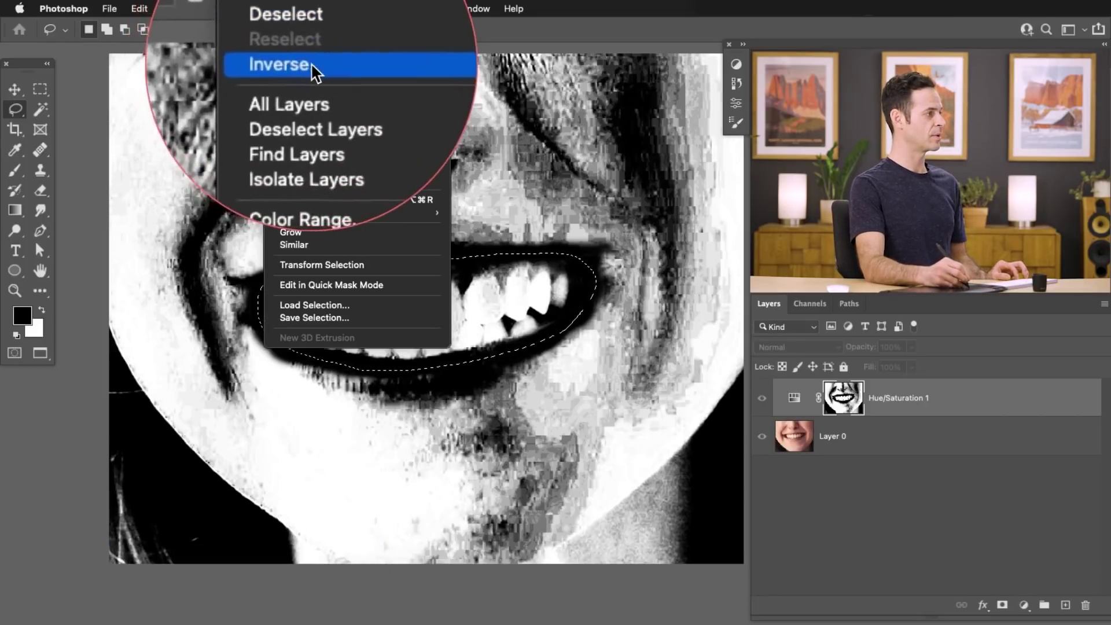
left_click(295, 64)
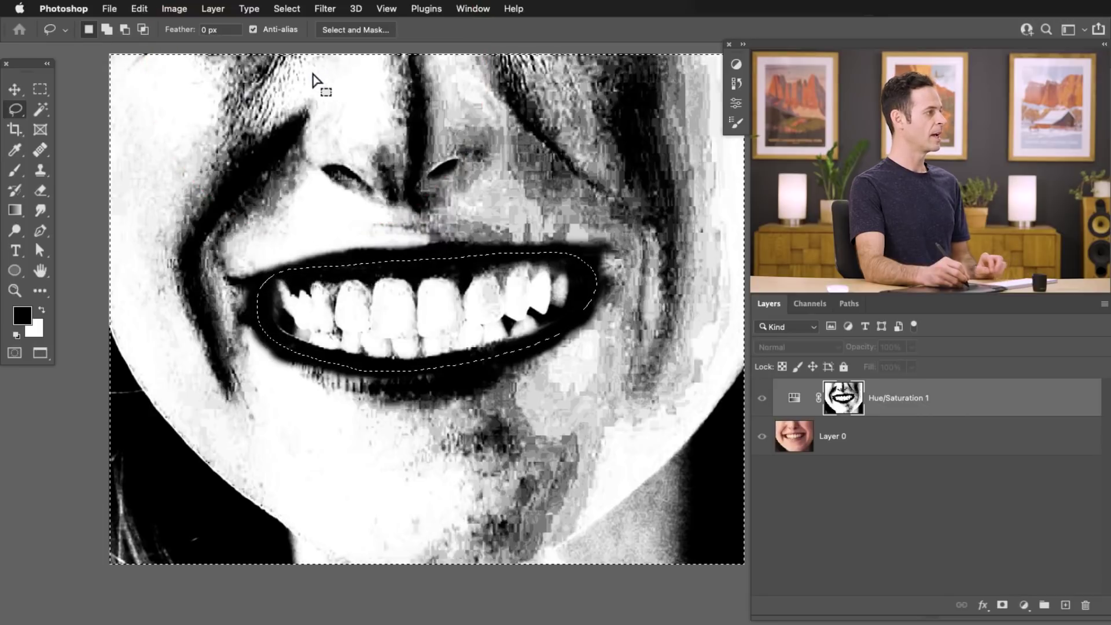
- Fill everything outside the teeth with black in the mask, then drop the selection
left_click(140, 9)
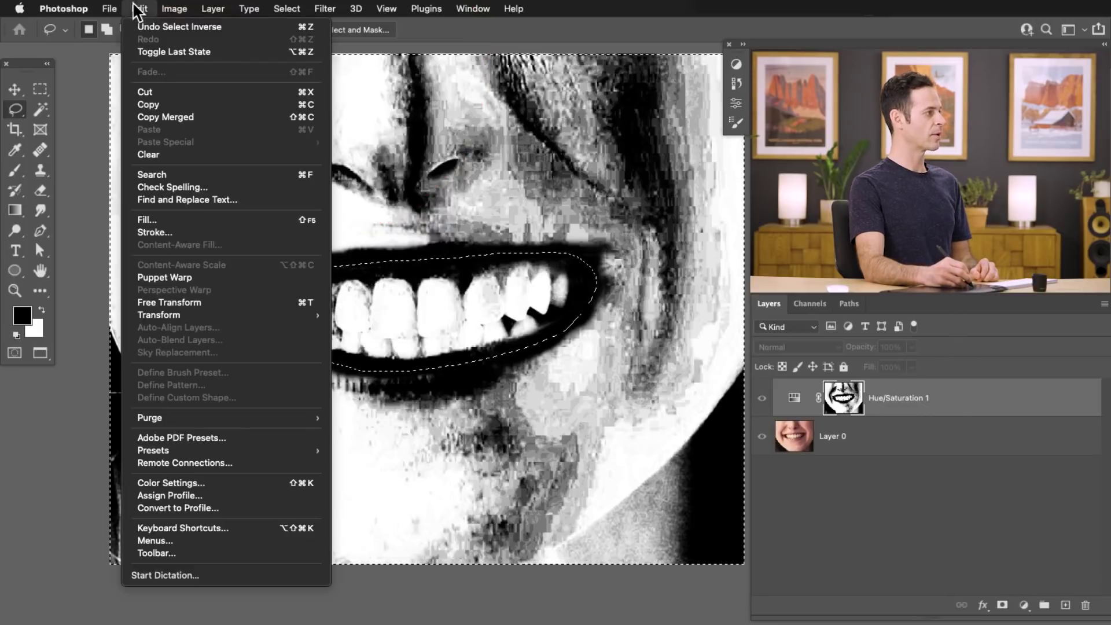
left_click(174, 221)
left_click(557, 282)
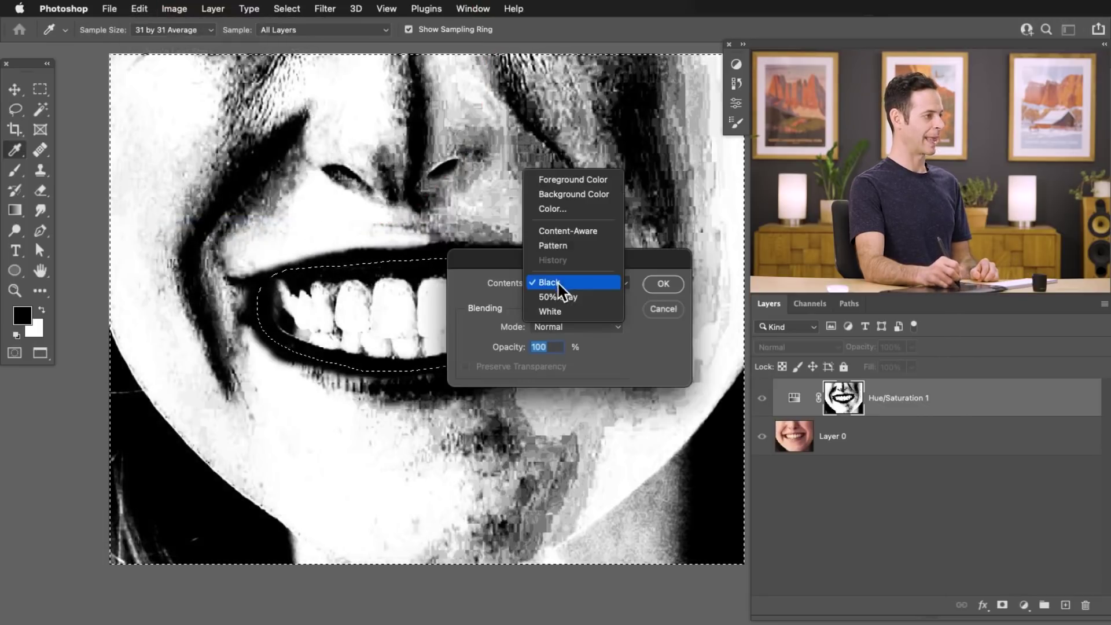
left_click(557, 281)
left_click(662, 283)
key("l")
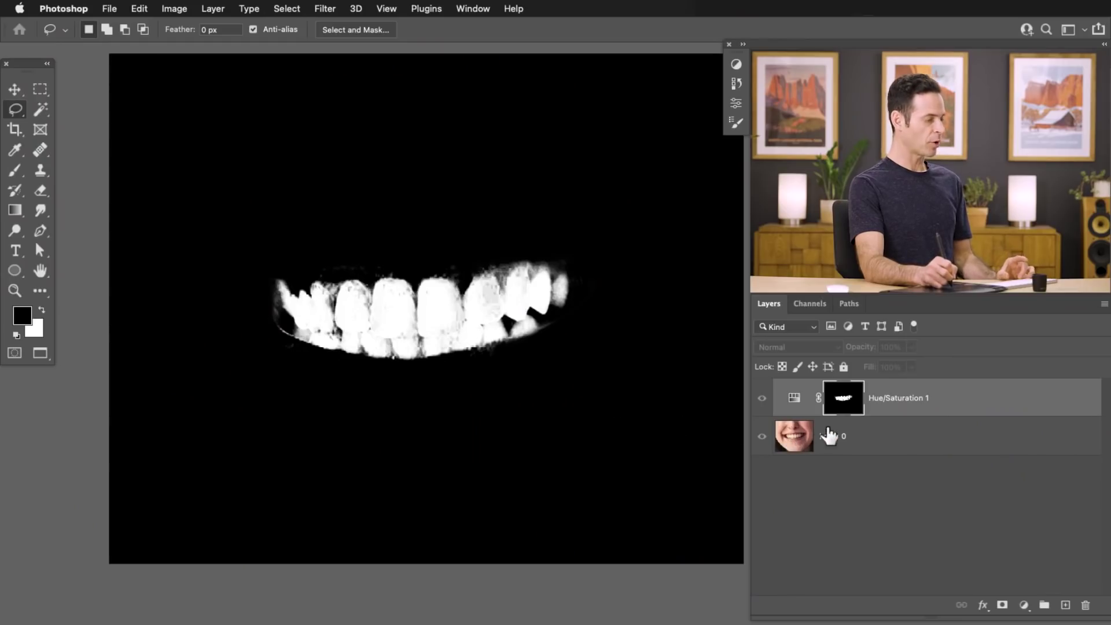
- Return to the colour photo and set the Hue/Saturation Saturation to -56
left_click(848, 405, "alt")
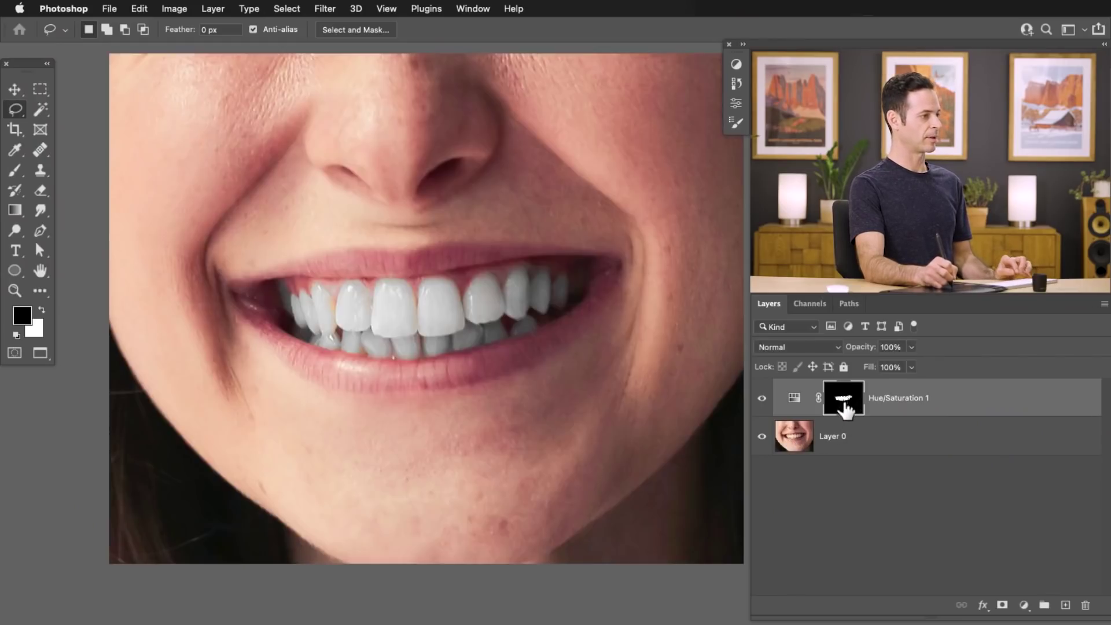
double_click(794, 401)
left_click_drag(505, 470, 342, 496)
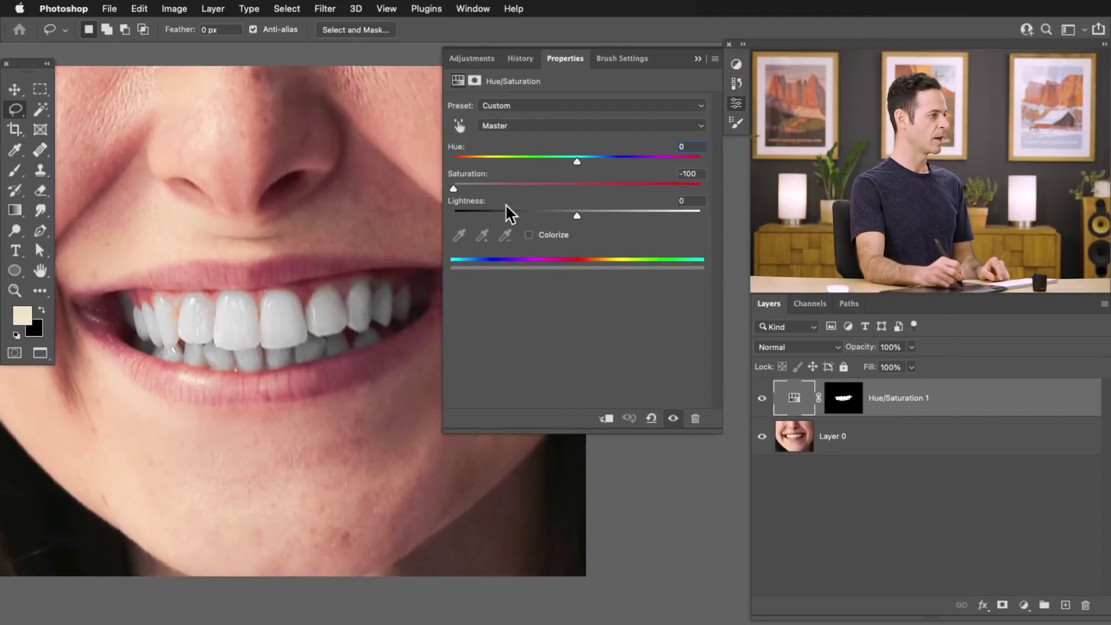
left_click_drag(454, 189, 510, 185)
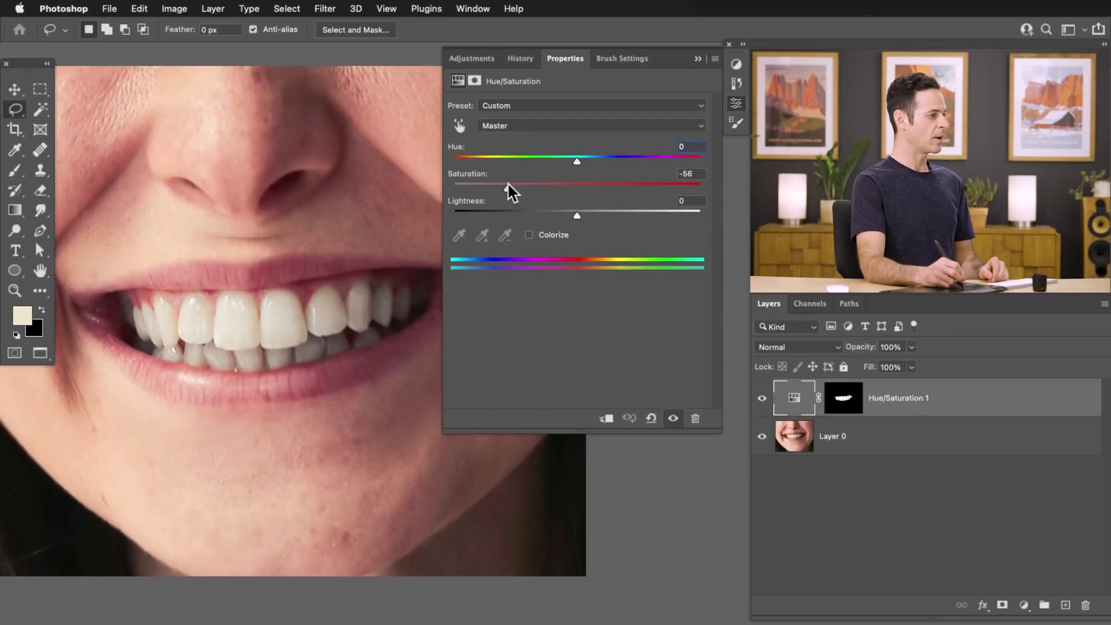
left_click(843, 399)
- Zoom in on the left teeth and paint white into the mask over the missed teeth
key("x")
left_click(736, 104)
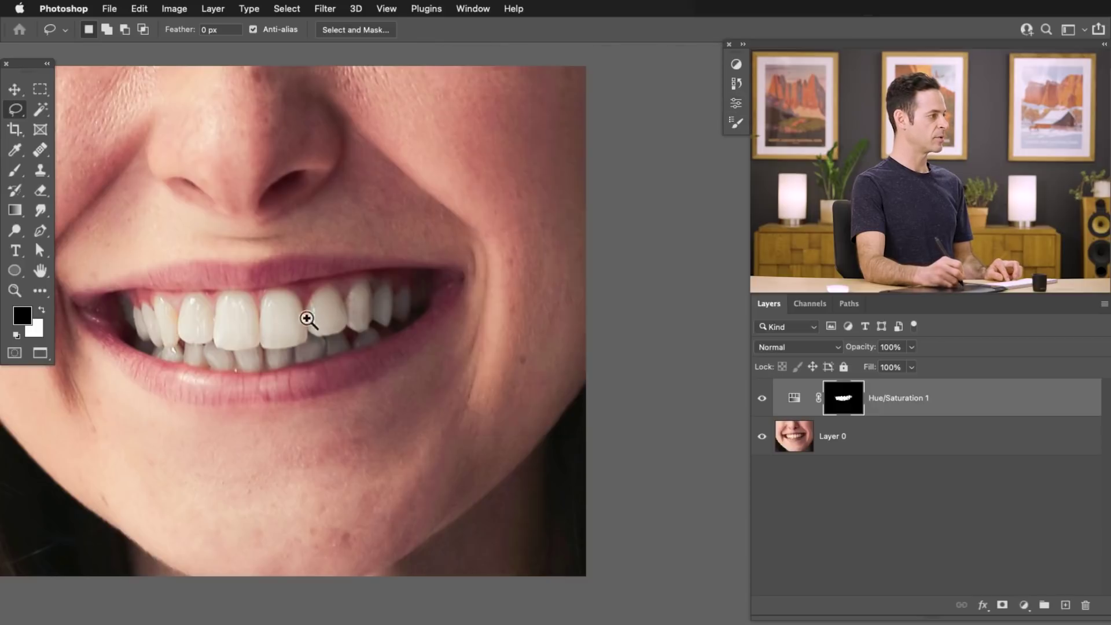
scroll(235, 317, "up", 2)
scroll(235, 318, "up", 1)
mouse_move(235, 317)
left_mouse_down()
mouse_move(280, 333)
mouse_move(260, 316)
left_mouse_up()
key("b")
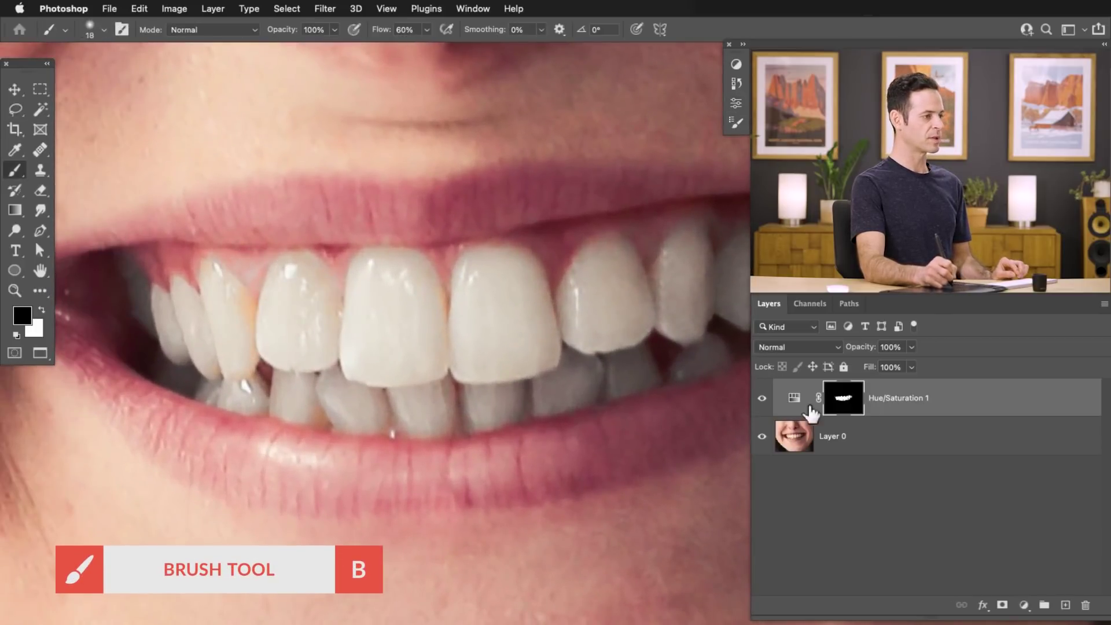
key("x")
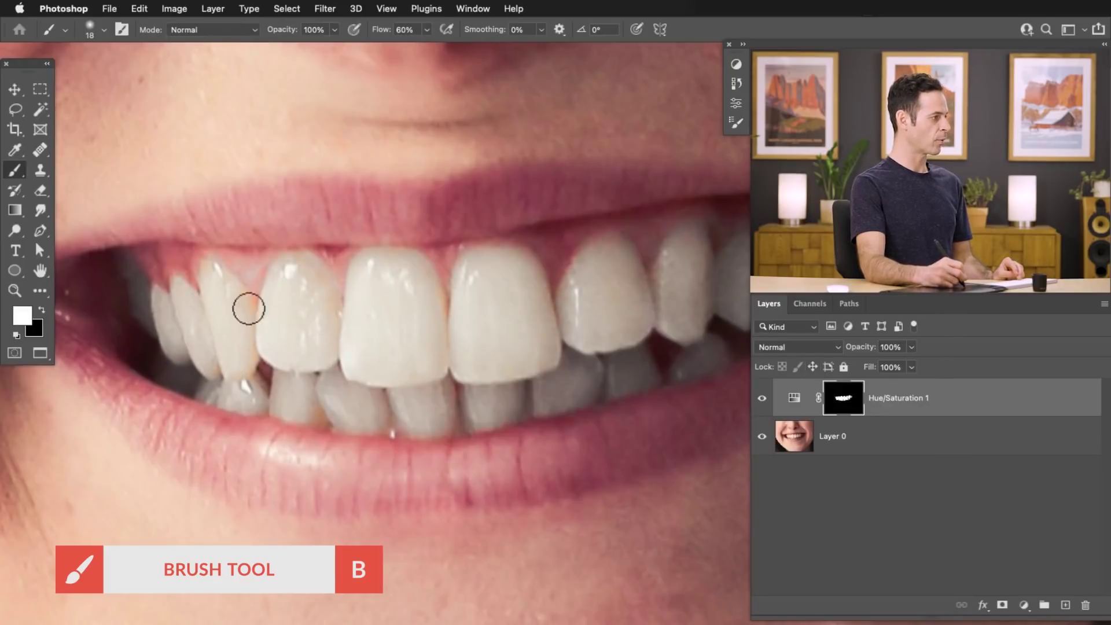
mouse_move(253, 367)
left_mouse_down()
mouse_move(241, 376)
mouse_move(216, 355)
mouse_move(327, 421)
left_mouse_up()
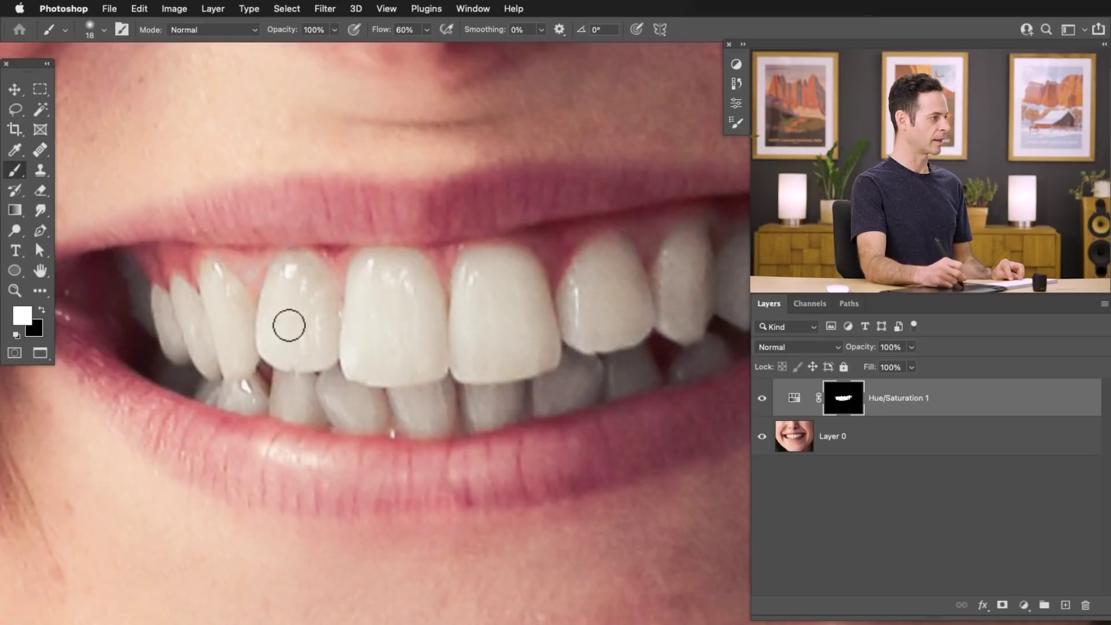
left_click_drag(551, 384, 452, 393)
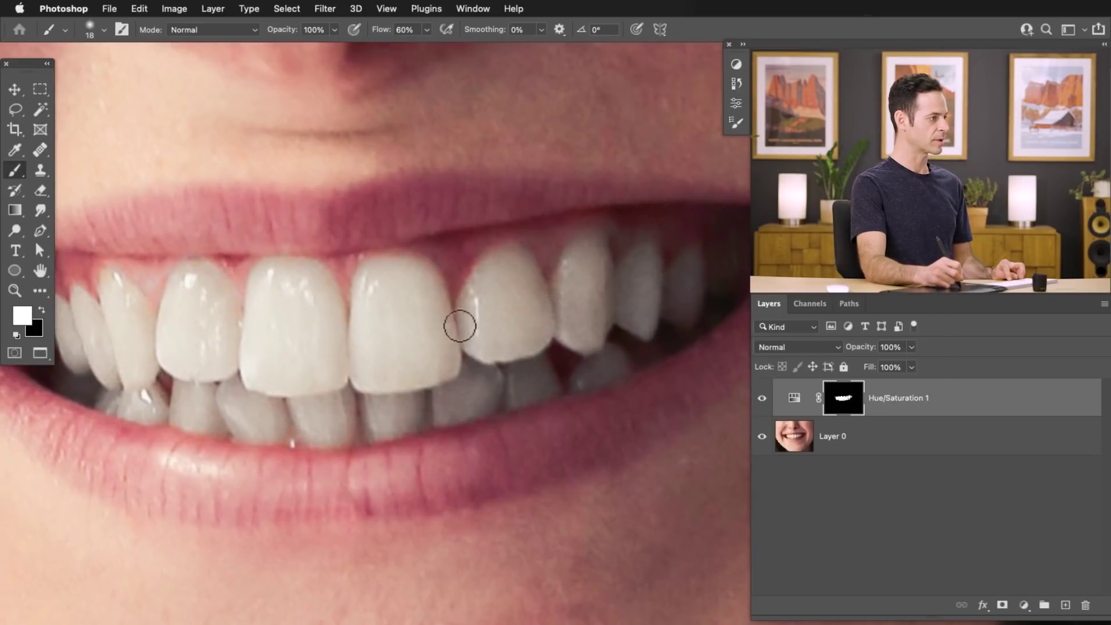
scroll(445, 344, "down", 5)
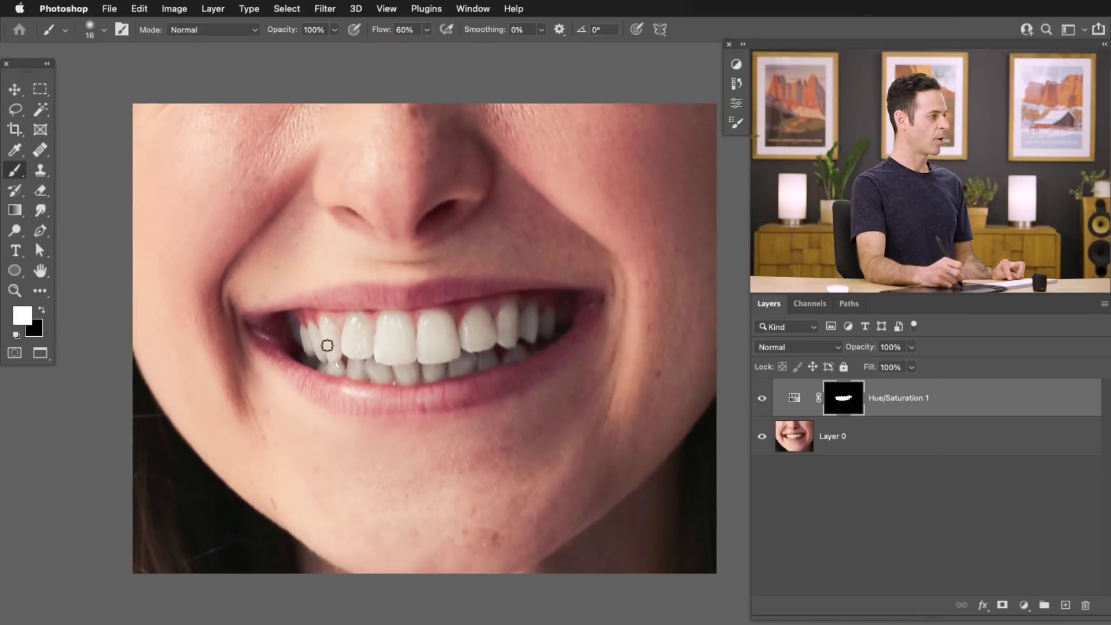
- Reopen Hue/Saturation, test Saturation at -100, then settle it at -59
scroll(570, 409, "down", 2)
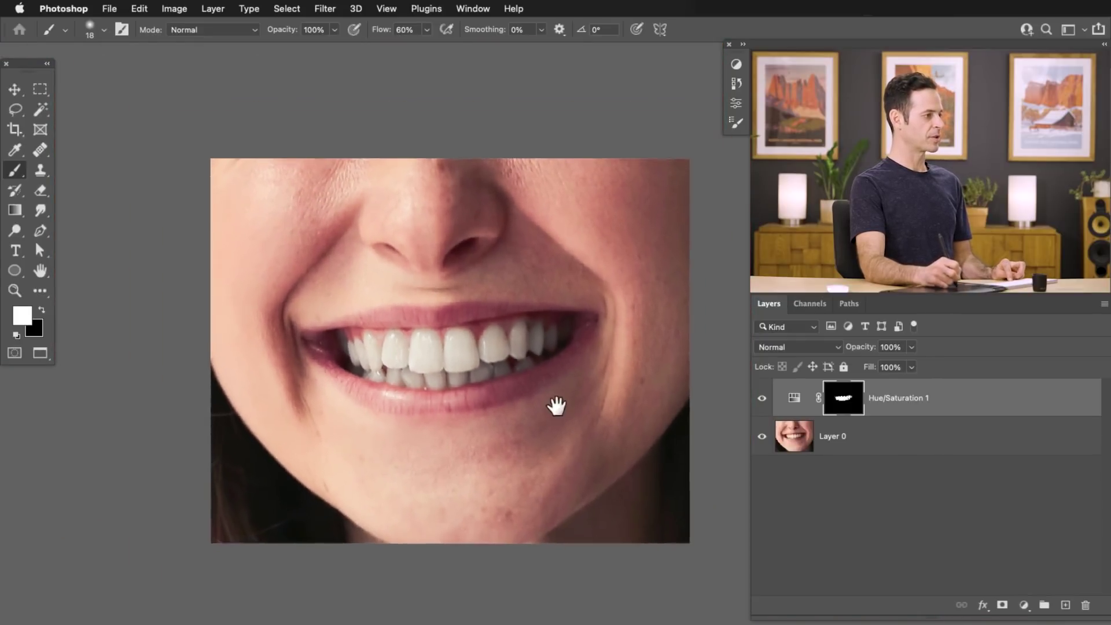
double_click(794, 400)
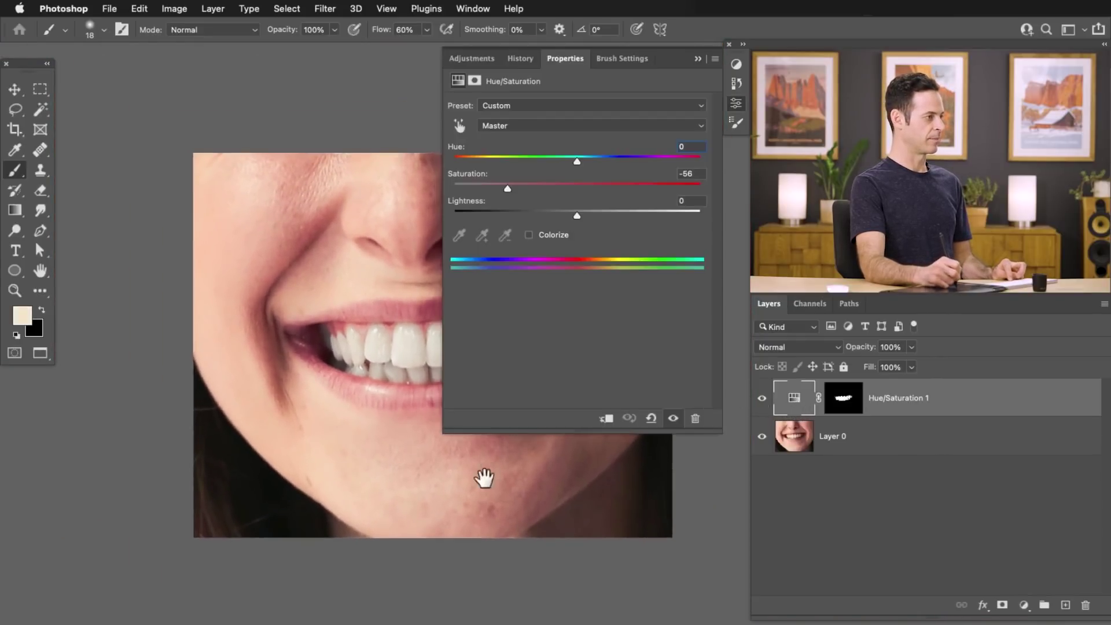
scroll(416, 397, "right", 4)
left_click_drag(502, 189, 438, 177)
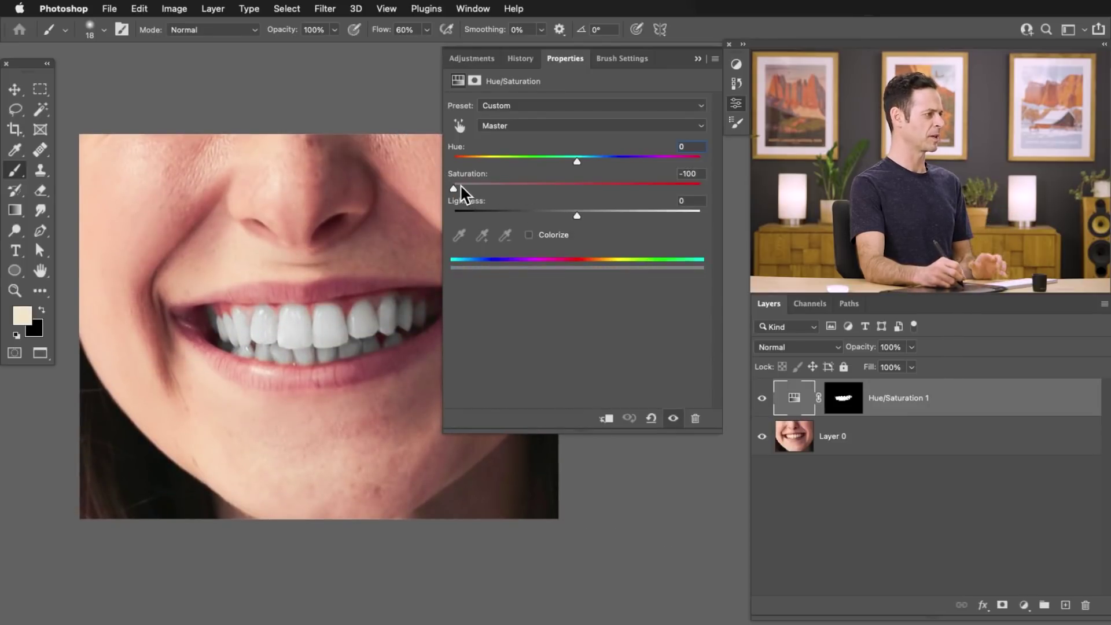
left_click_drag(467, 186, 556, 193)
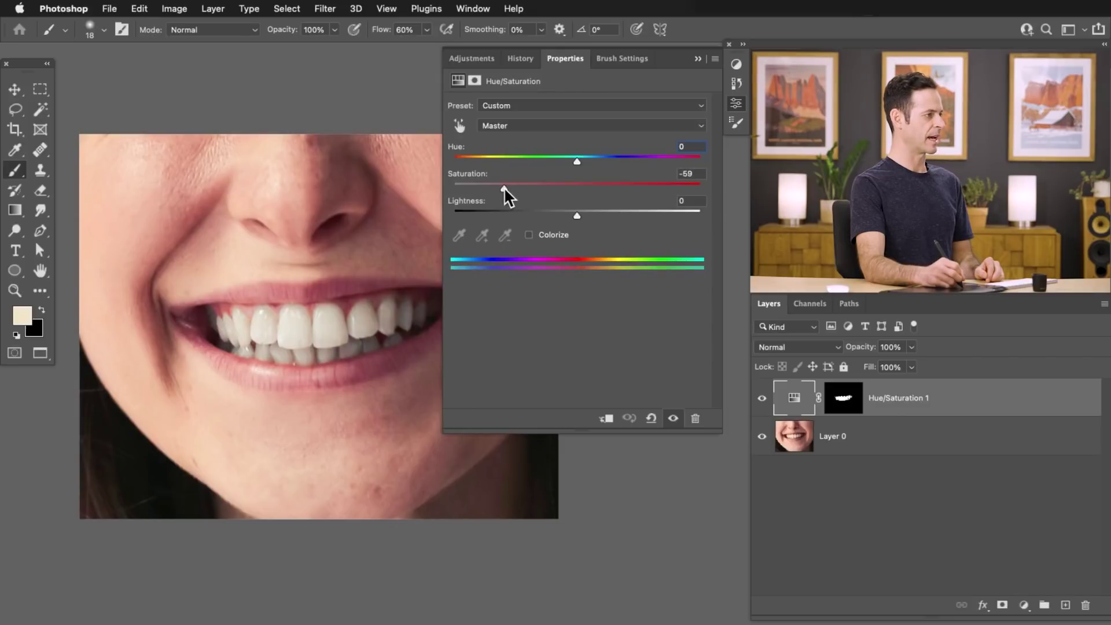
left_click(733, 104)
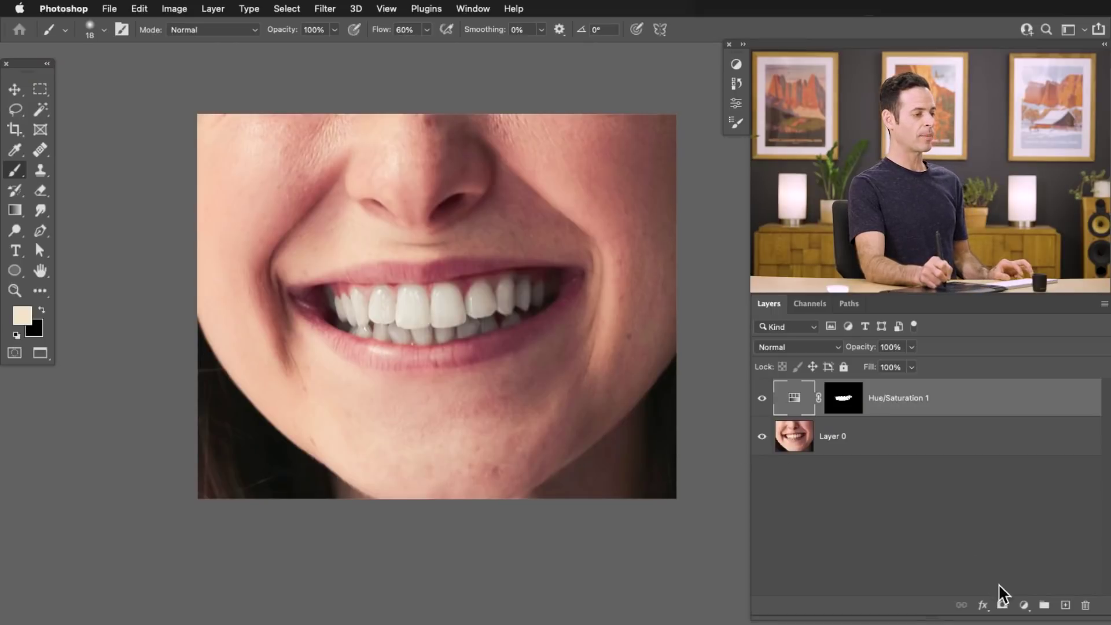
- Add Curves 1 with a midtone point at Input 68/Output 92 and copy the teeth mask onto it
left_click(1023, 605)
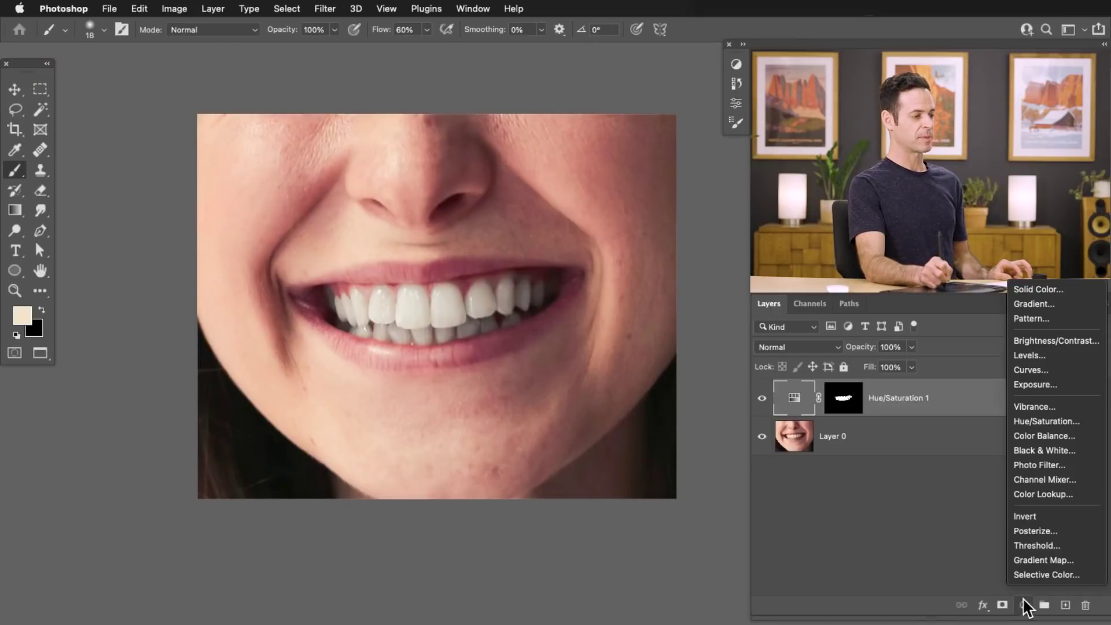
left_click(1048, 382)
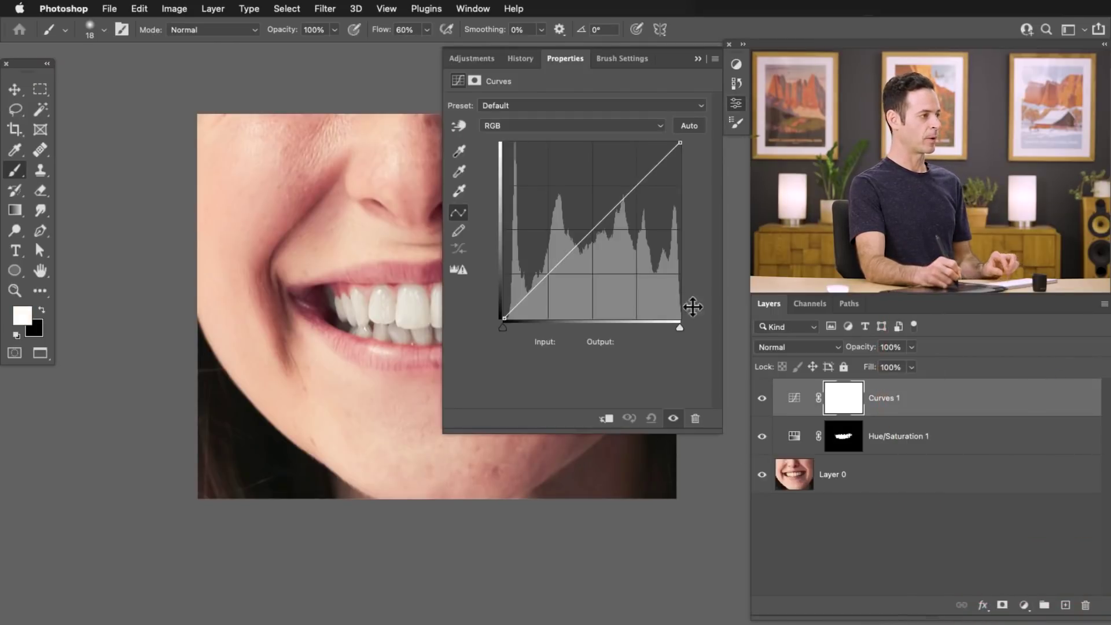
left_click_drag(554, 266, 550, 255)
left_click_drag(395, 340, 276, 367)
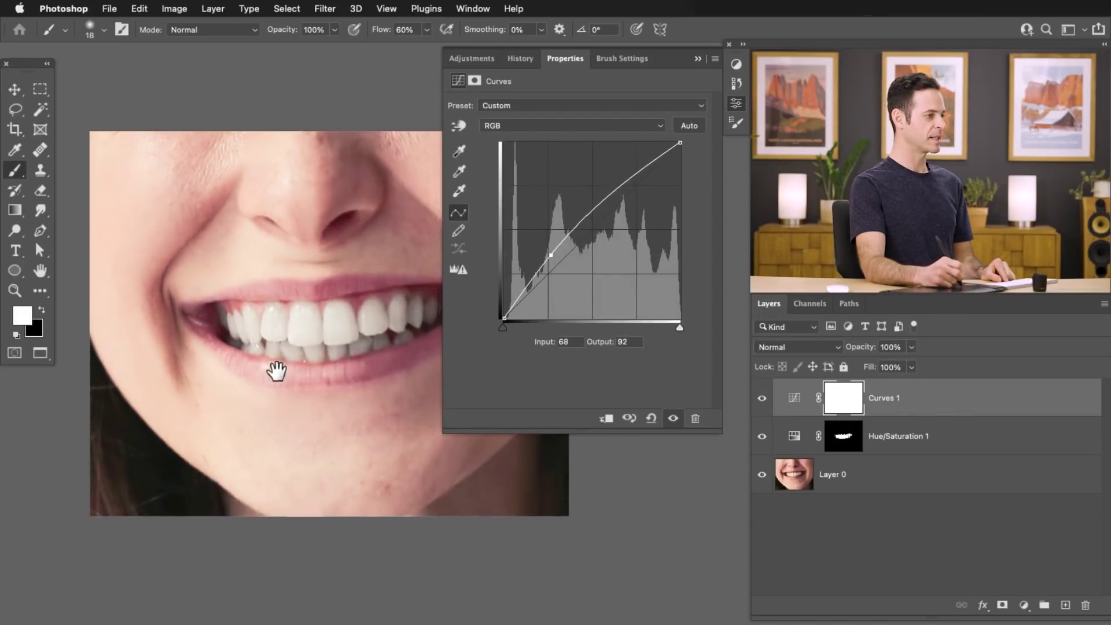
left_click(762, 398)
left_click(762, 398)
left_click(762, 398)
left_click(762, 398)
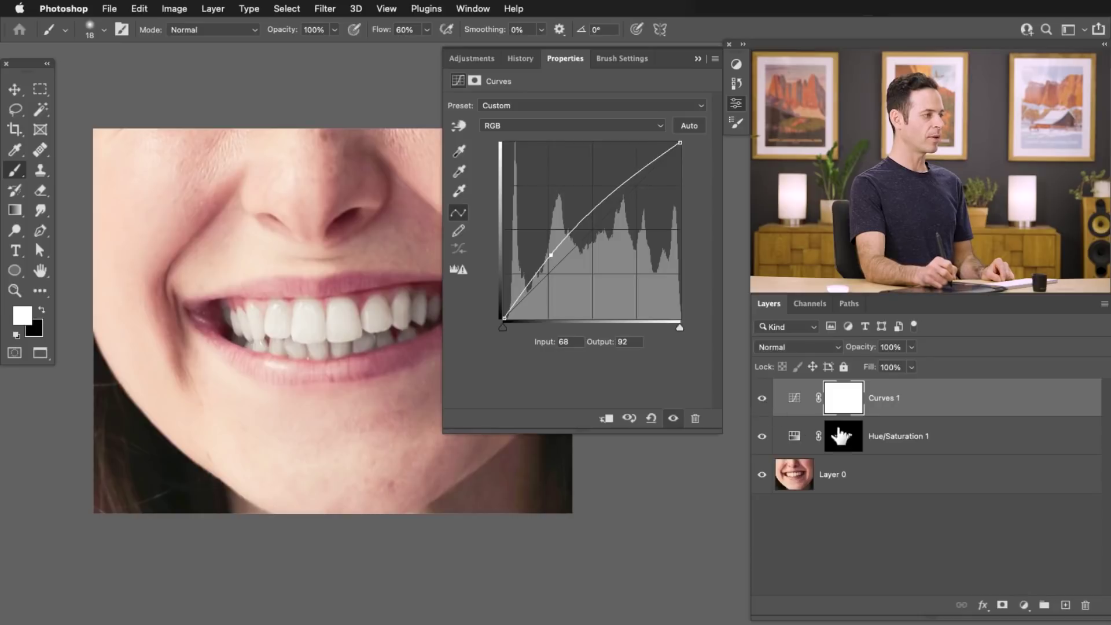
left_click(847, 437)
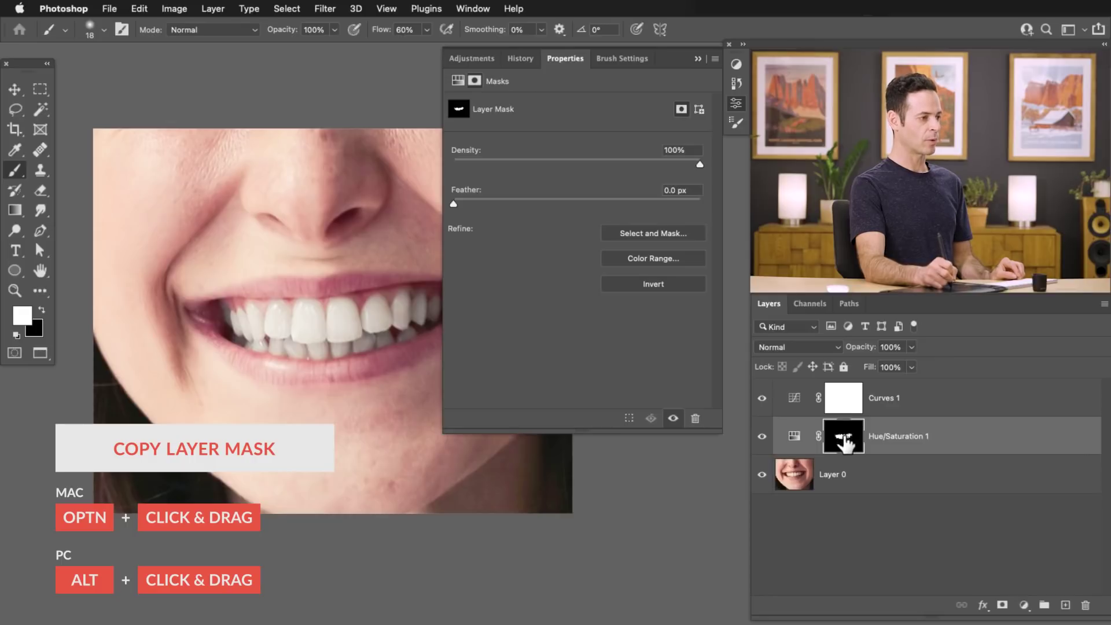
left_click_drag(845, 443, 851, 410)
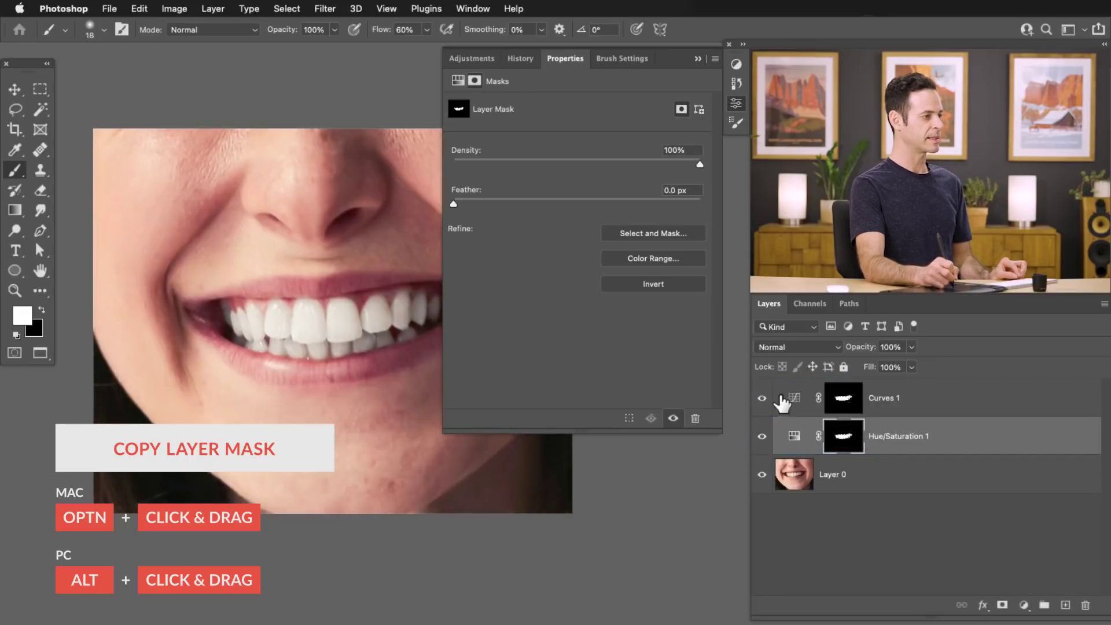
- Toggle Curves 1 visibility repeatedly to compare the teeth with and without brightening
left_click(763, 398)
left_click(763, 398)
left_click(763, 398)
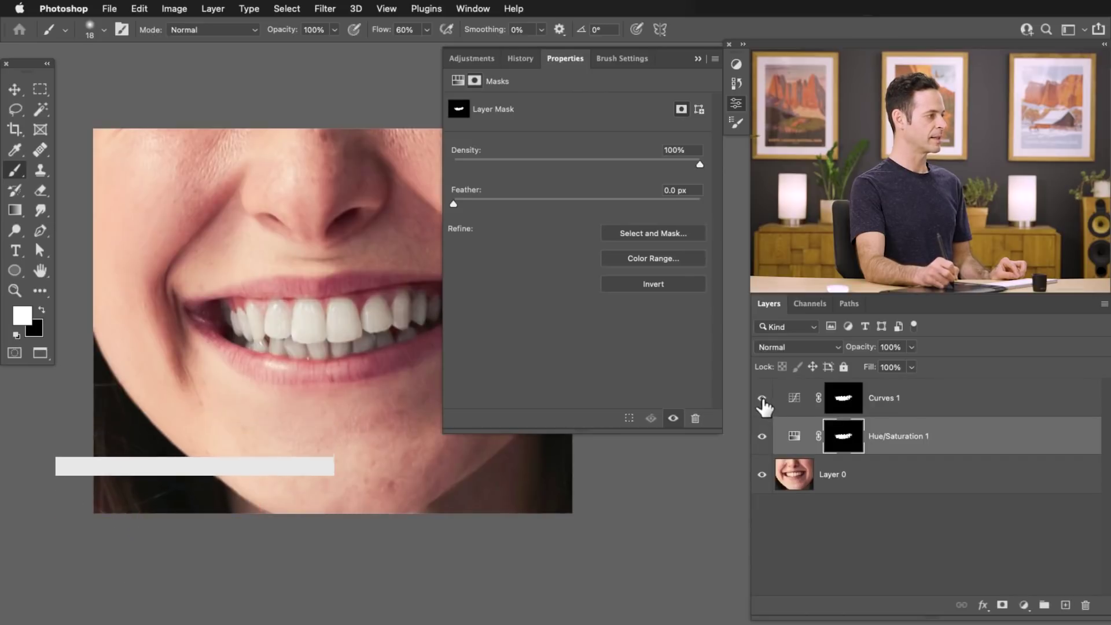
left_click(762, 398)
left_click(763, 398)
left_click(762, 398)
left_click(762, 398)
left_click(763, 398)
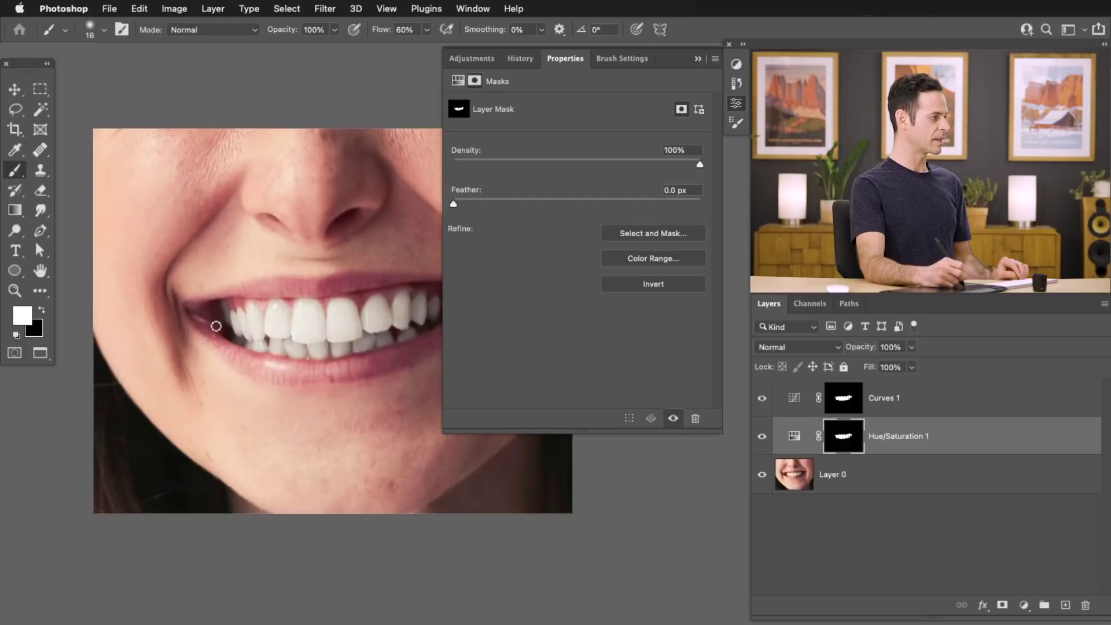
- Enlarge the brush with black foreground, select the Curves 1 mask, then move to Hue/Saturation 1
key("bracketright")
key("bracketright")
key("bracketright")
key("bracketright")
key("bracketright")
key("x")
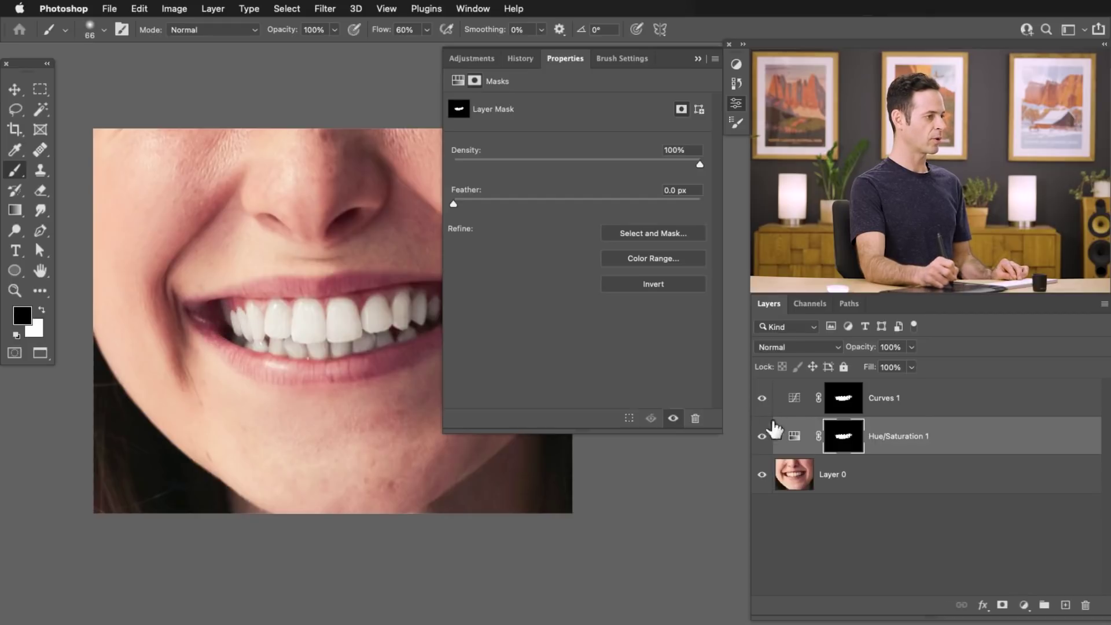
left_click(844, 397)
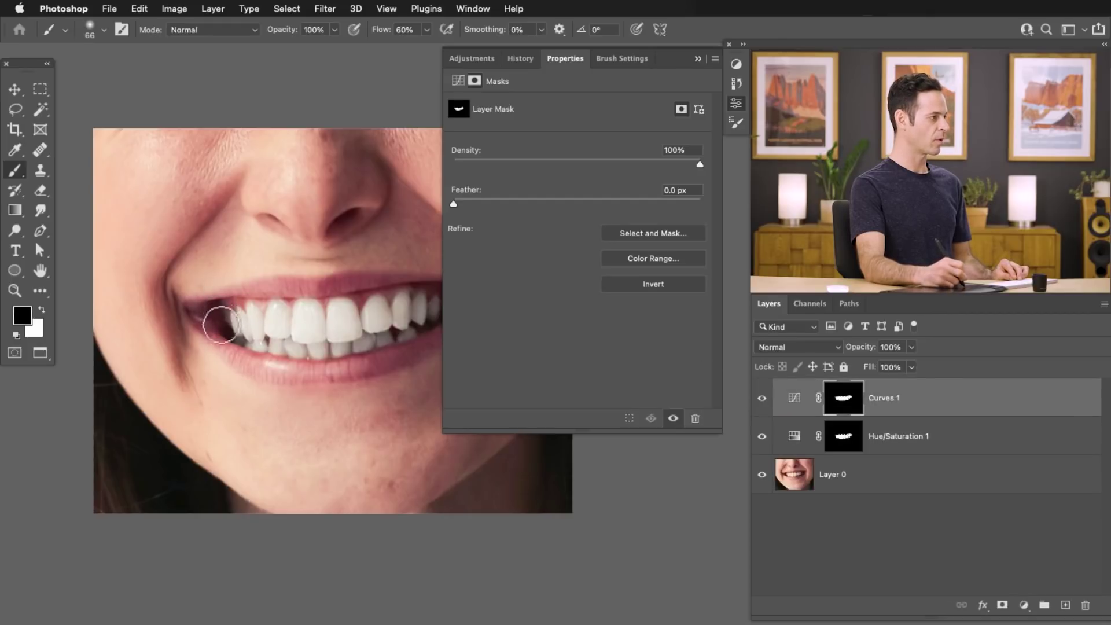
left_click(737, 104)
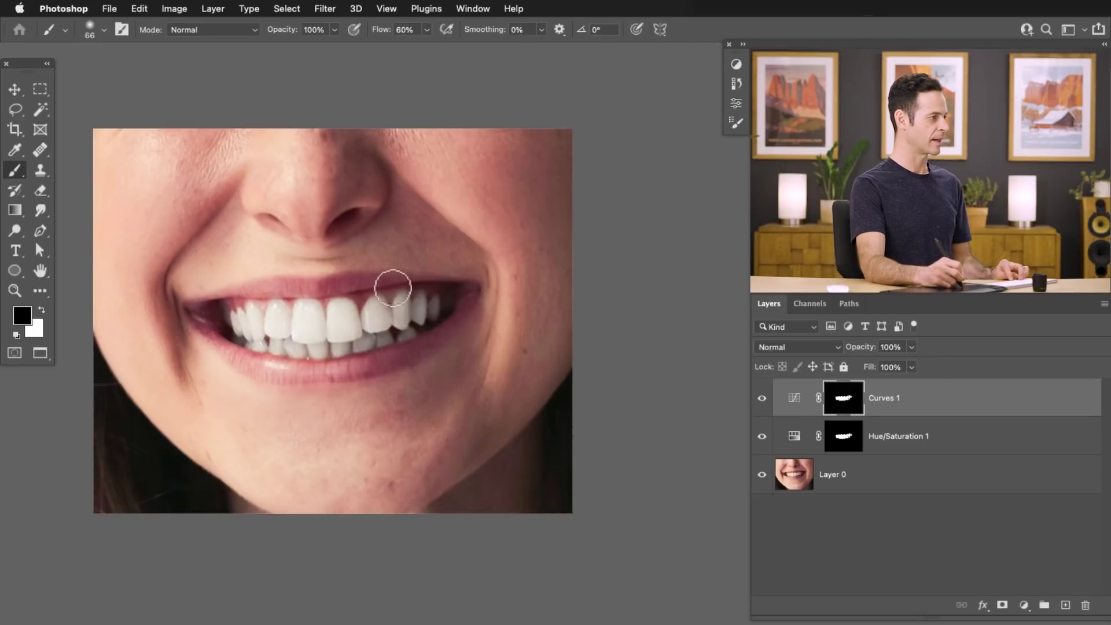
key("alt+bracketleft")
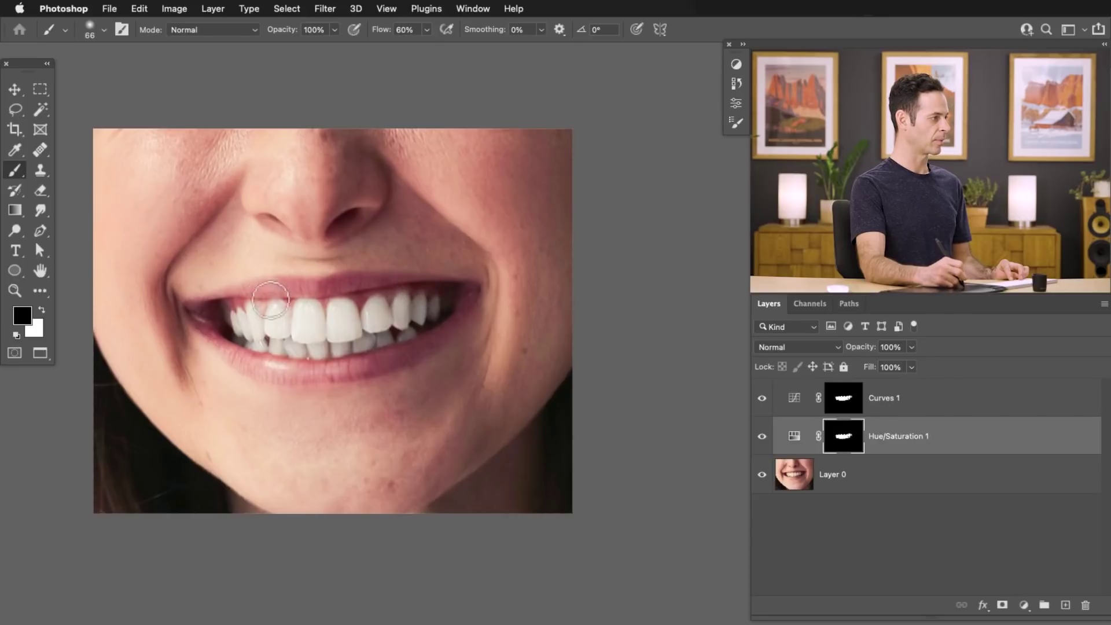
left_click_drag(408, 414, 514, 420)
- Hide and reshow Hue/Saturation 1 to compare, and turn Curves 1 back on
left_click(762, 435)
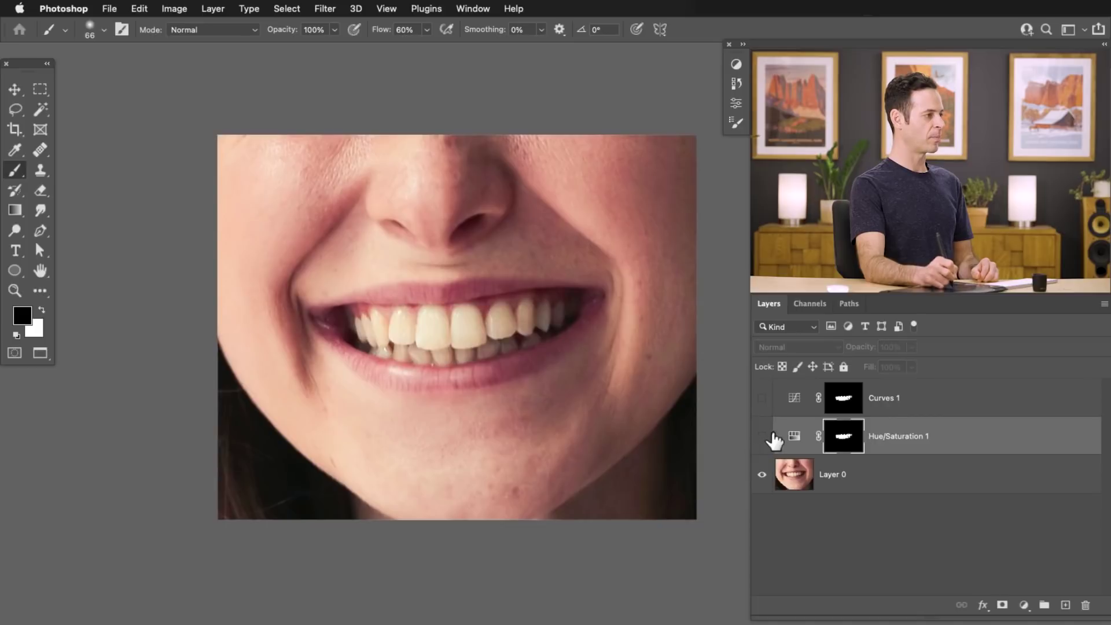
left_click(761, 437)
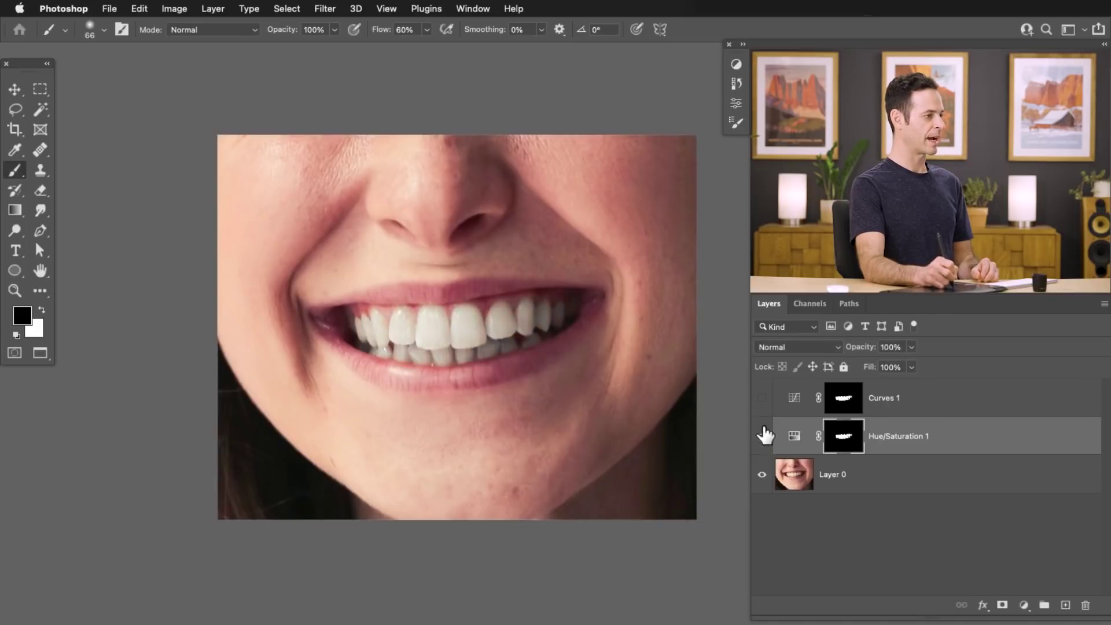
left_click(763, 399)
- Nudge the Curves midtone point to Input 73, Output 91 and lower Saturation to -51
double_click(794, 398)
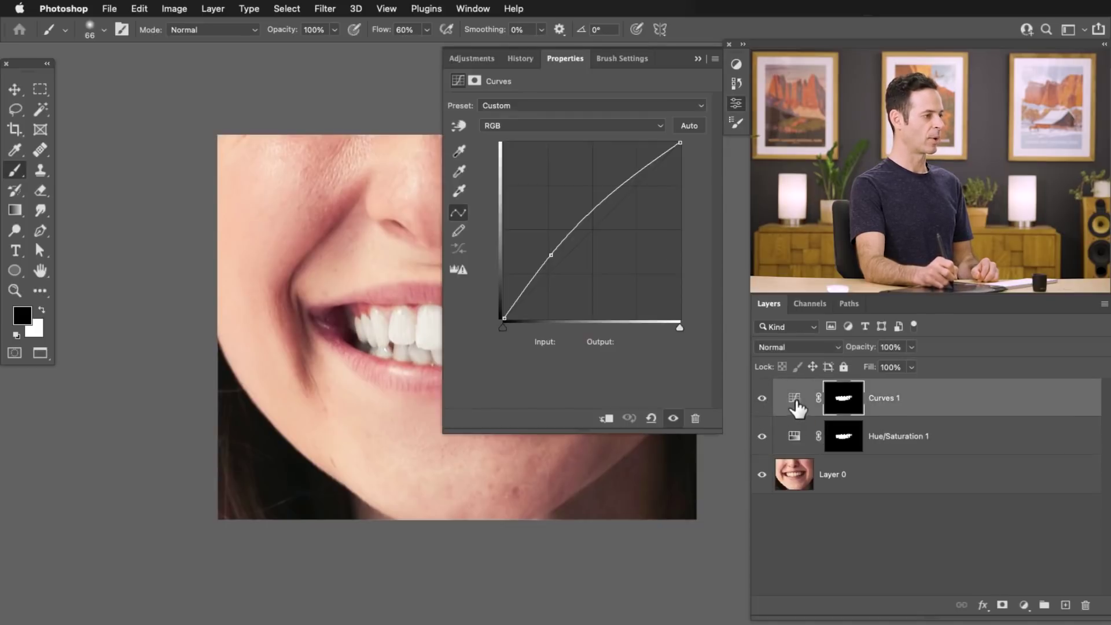
left_click_drag(426, 422, 310, 427)
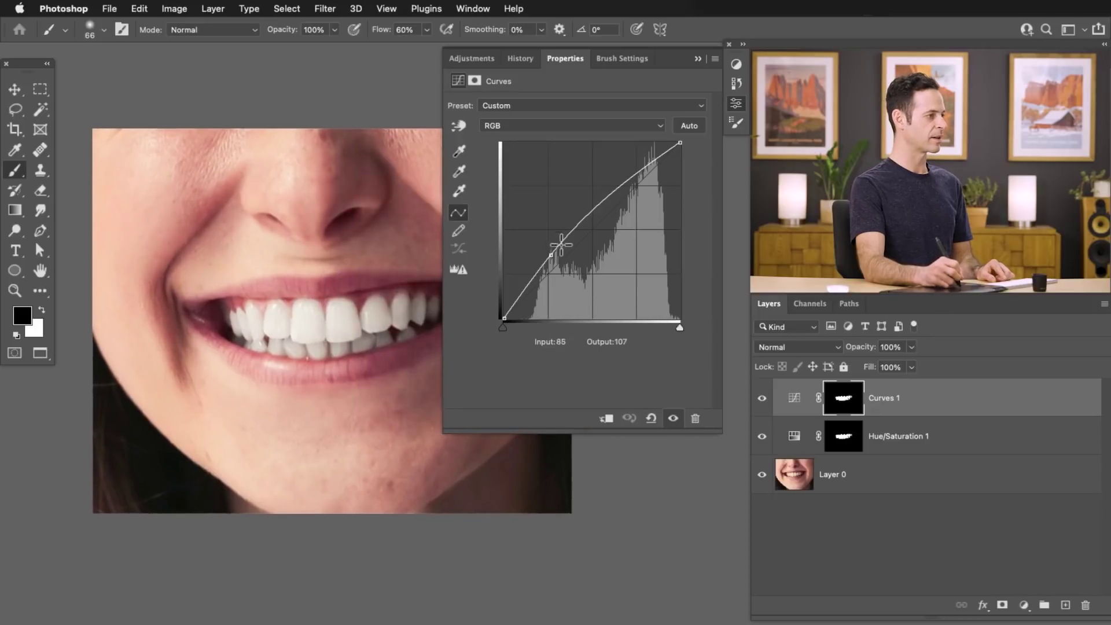
left_click_drag(551, 254, 555, 256)
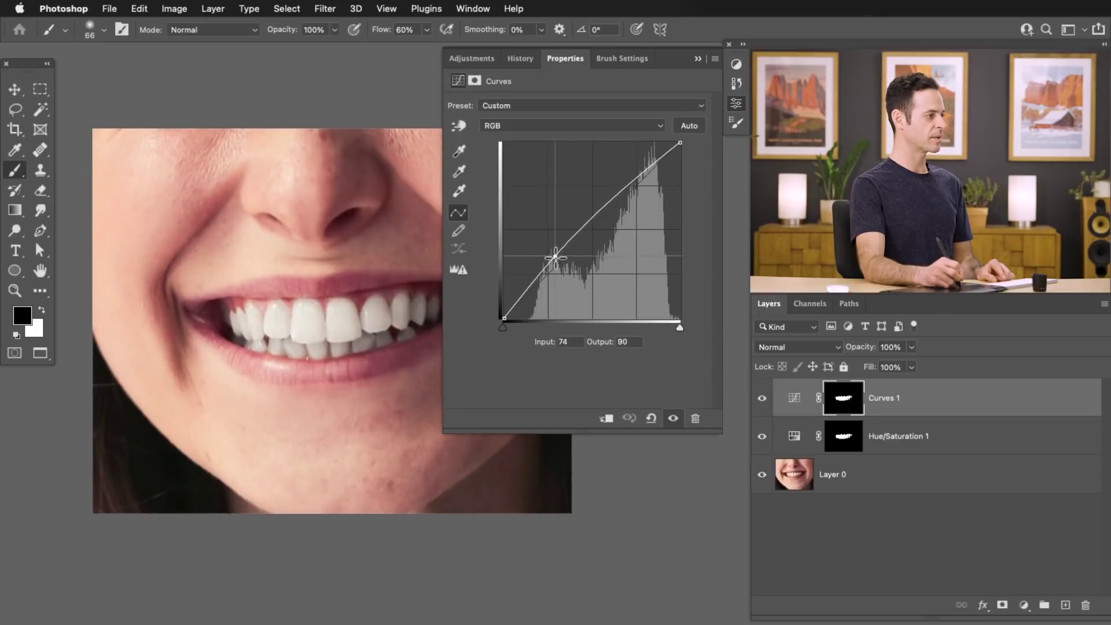
left_click(802, 435)
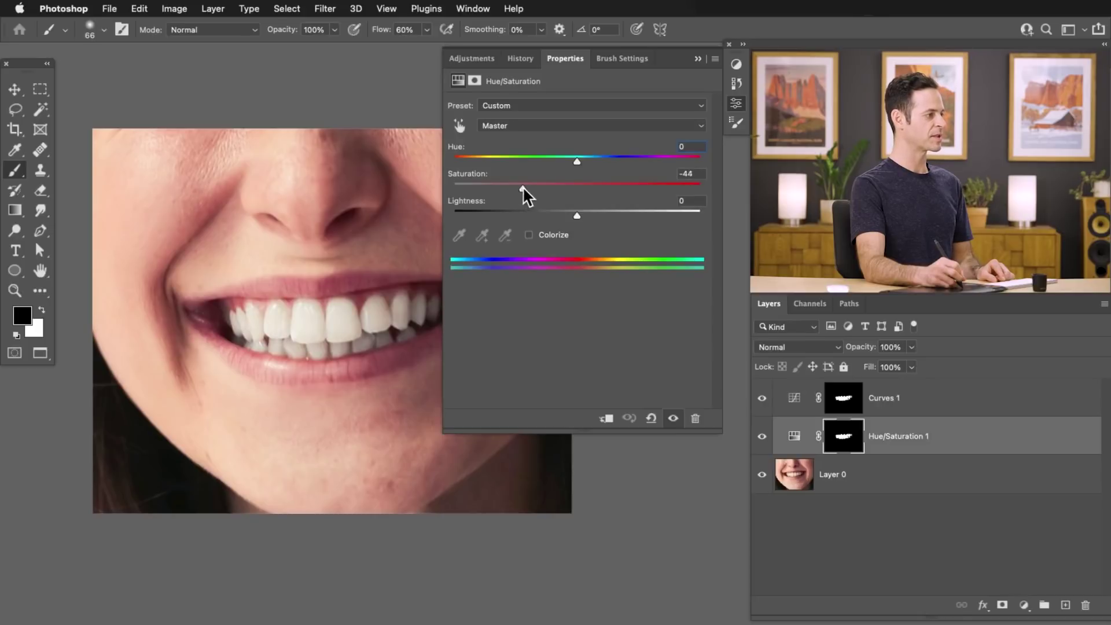
left_click_drag(515, 188, 513, 188)
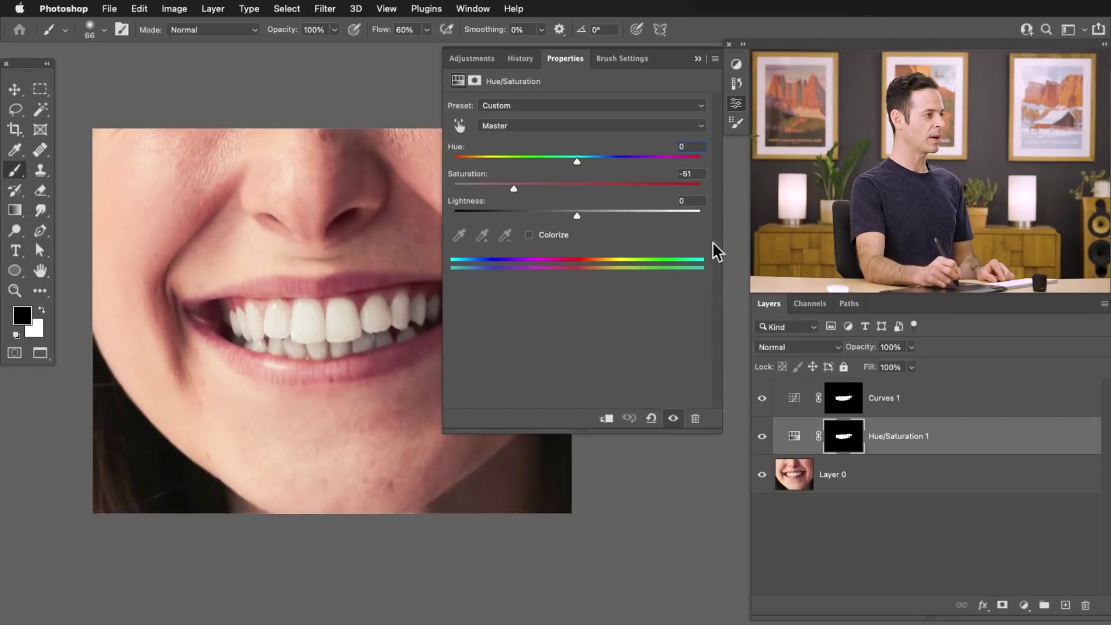